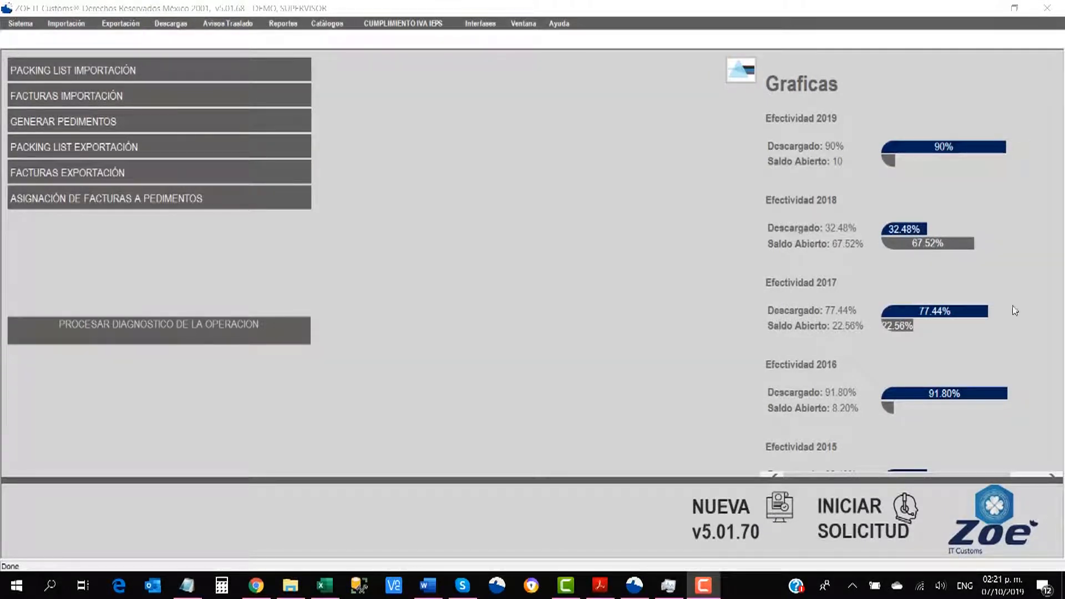
Step: Show the Catálogos menu listing Empresa, Proveedor and Maquinaria/Activo Fijo
click(327, 23)
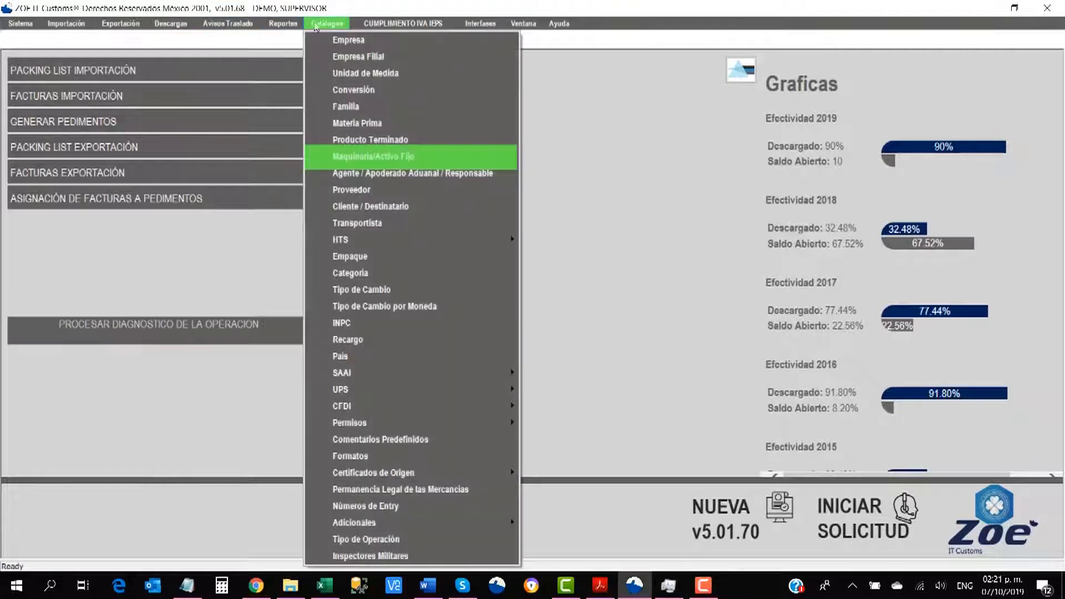
Step: In Maquinaria/Activo Fijo, enter part BRAZO, 'BRAZO ARTICULADO PARA MONTACARGAS' descriptions, unit EA, family BRAZO
click(380, 155)
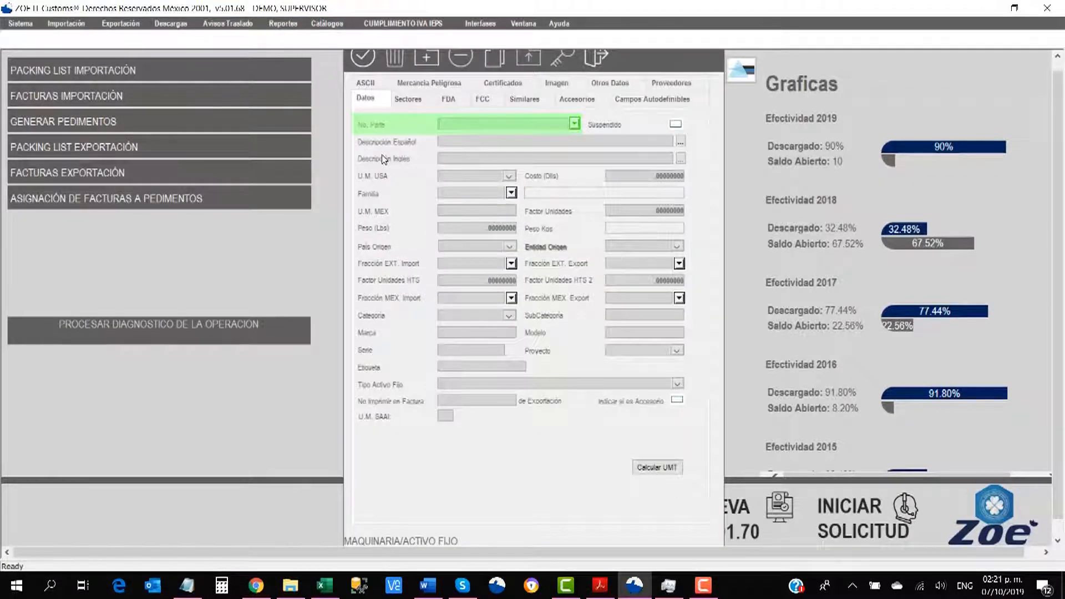
text(BRAZO)
key(Tab)
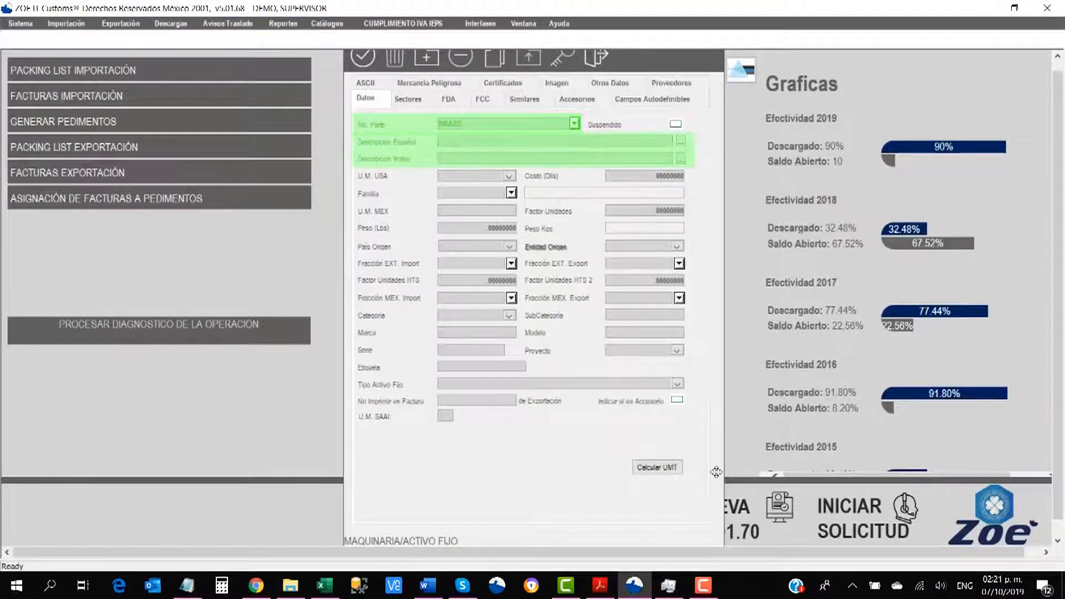
text(BRAZO ARTICULADO PARA MONTACARGAS)
key(Tab)
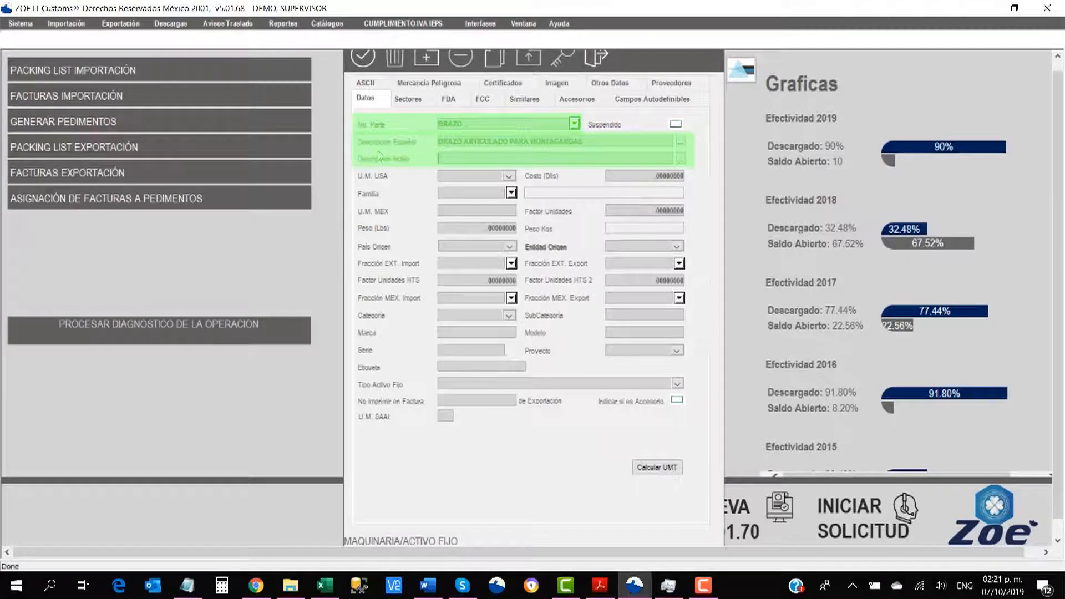
text(BRAZO ARTICULADO PARA MONTACARGAS)
key(Tab)
text(EA)
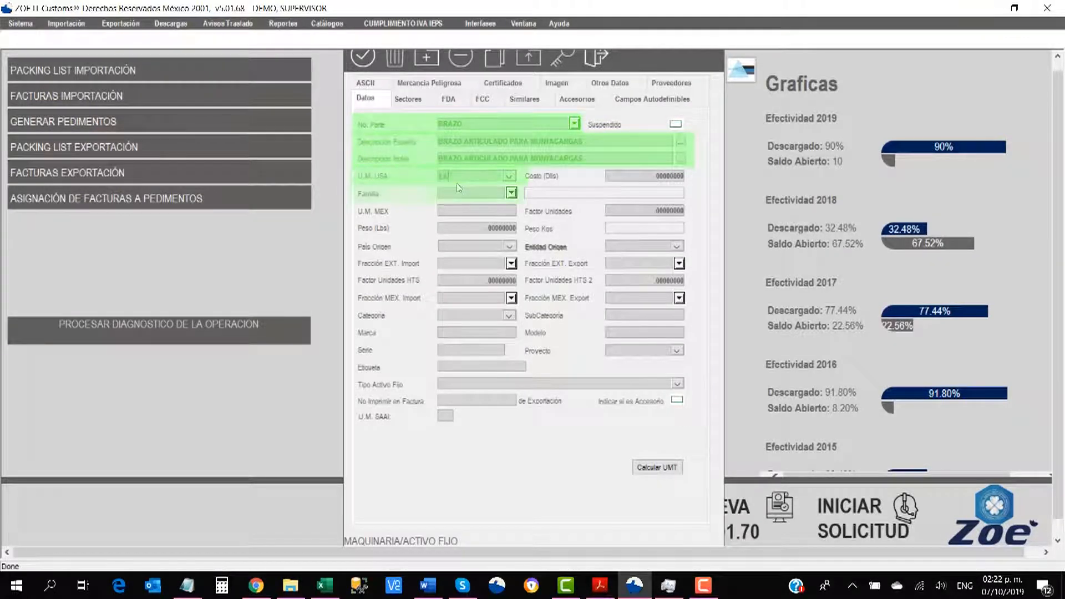
key(Tab)
text(BRAZO)
key(Tab)
Step: Set cost 10000, weight 100000 lbs, fractions CLASIFICAR, and flag the part as accessory
text(10000)
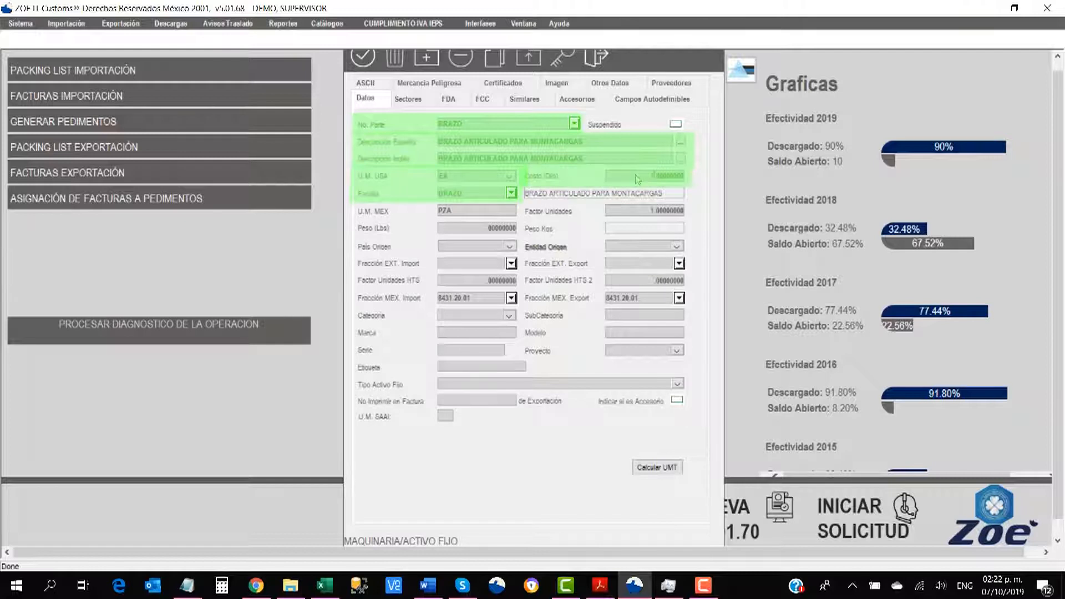
key(Tab)
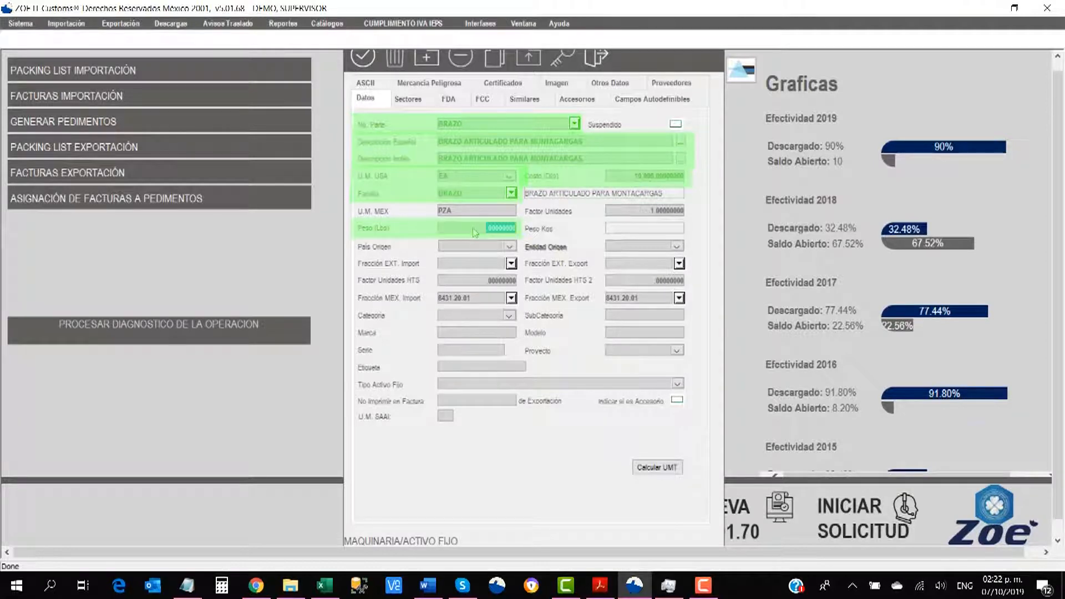
text(100000)
key(Tab)
key(Tab)
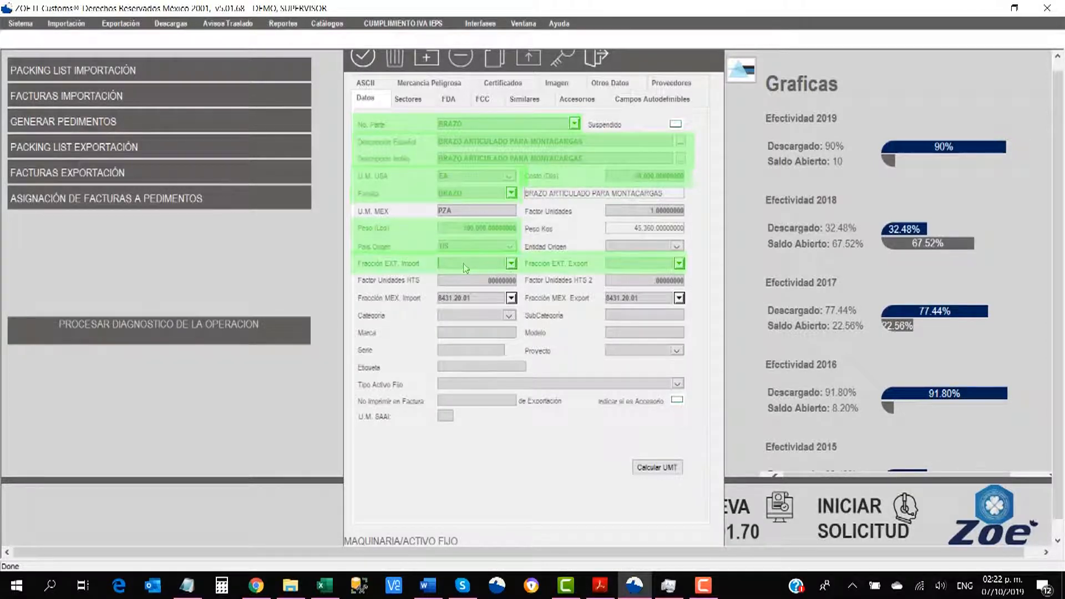
text(CLASIFICAR)
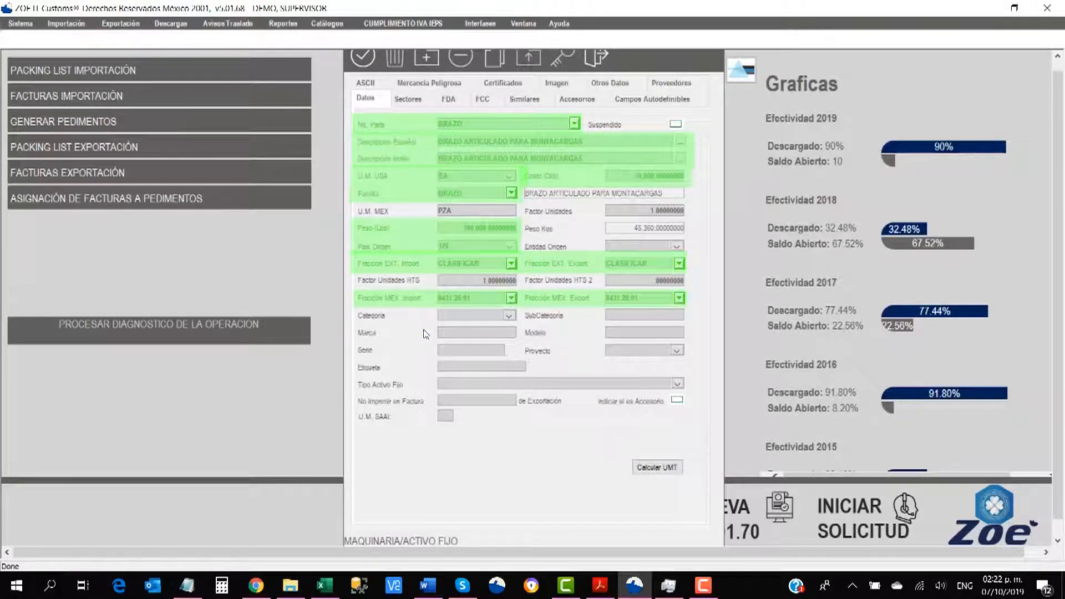
click(640, 298)
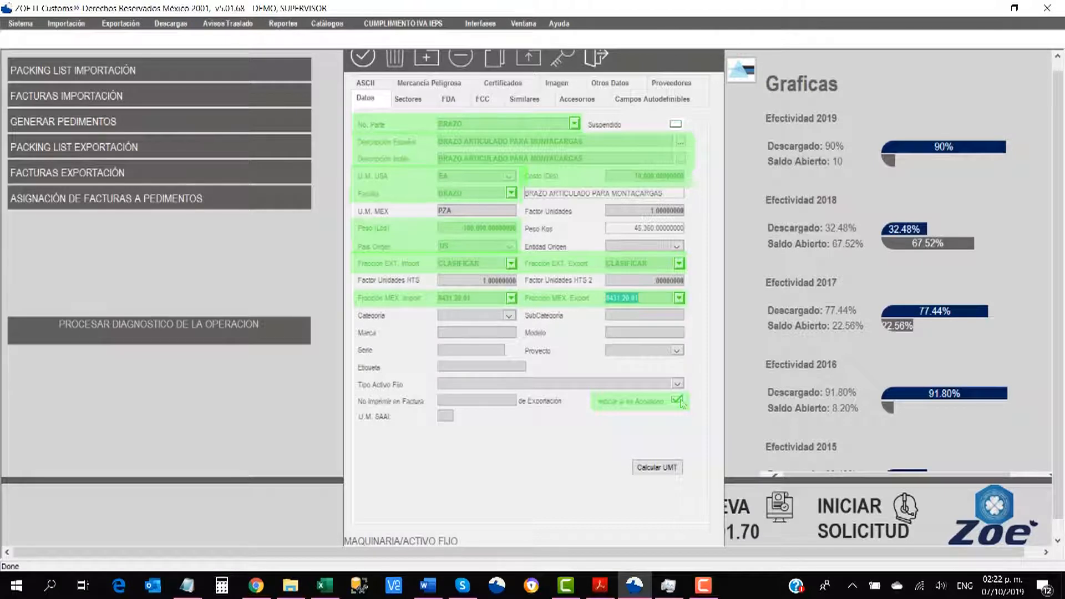
Step: Save the BRAZO part and load the MONTACARGAS machinery record from No. Parte
click(371, 65)
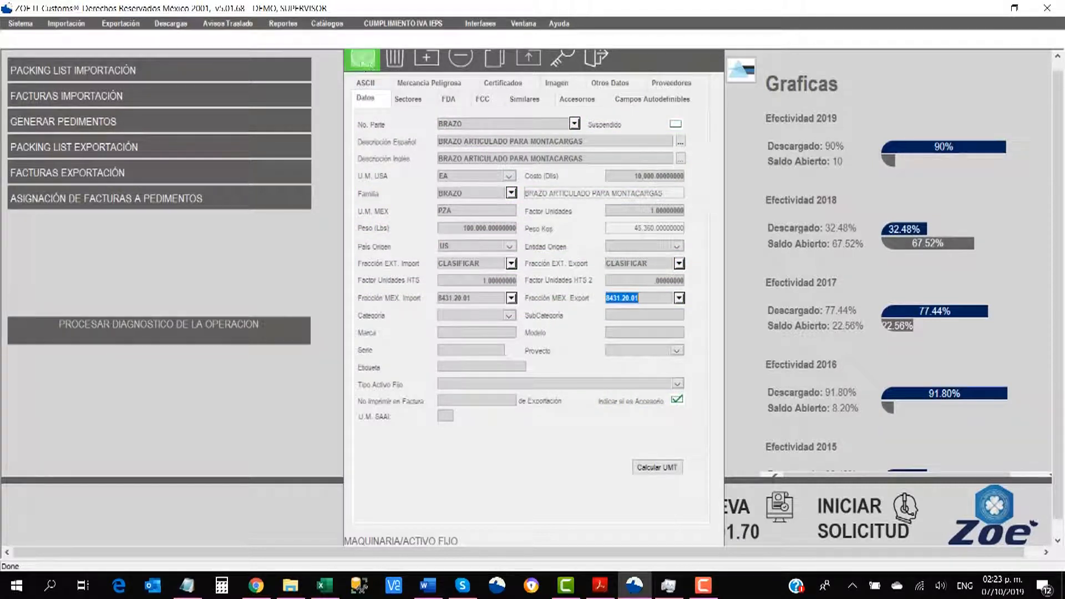
key(F10)
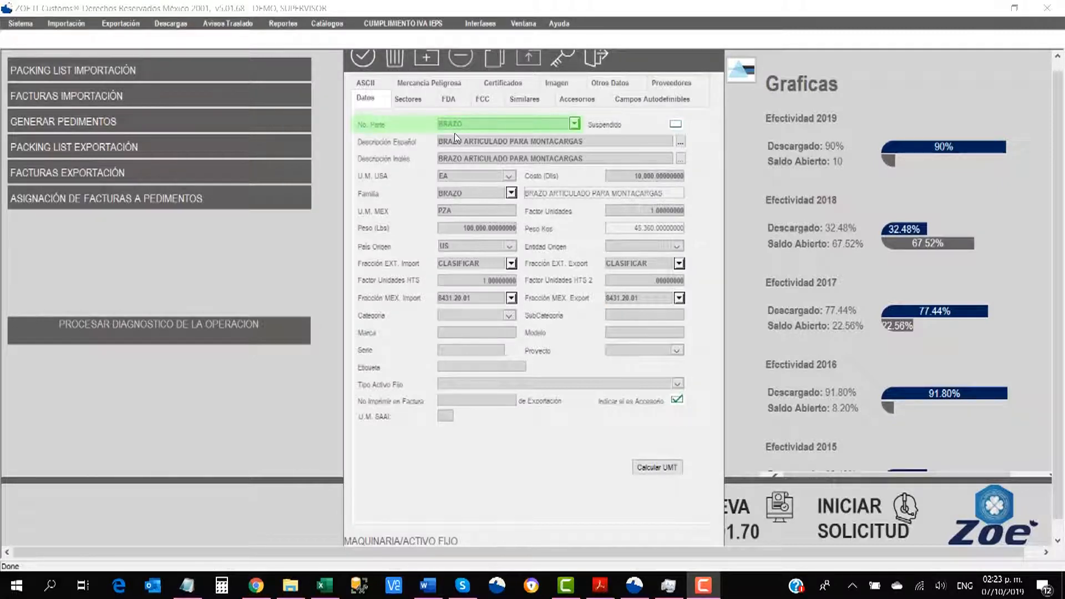
click(475, 129)
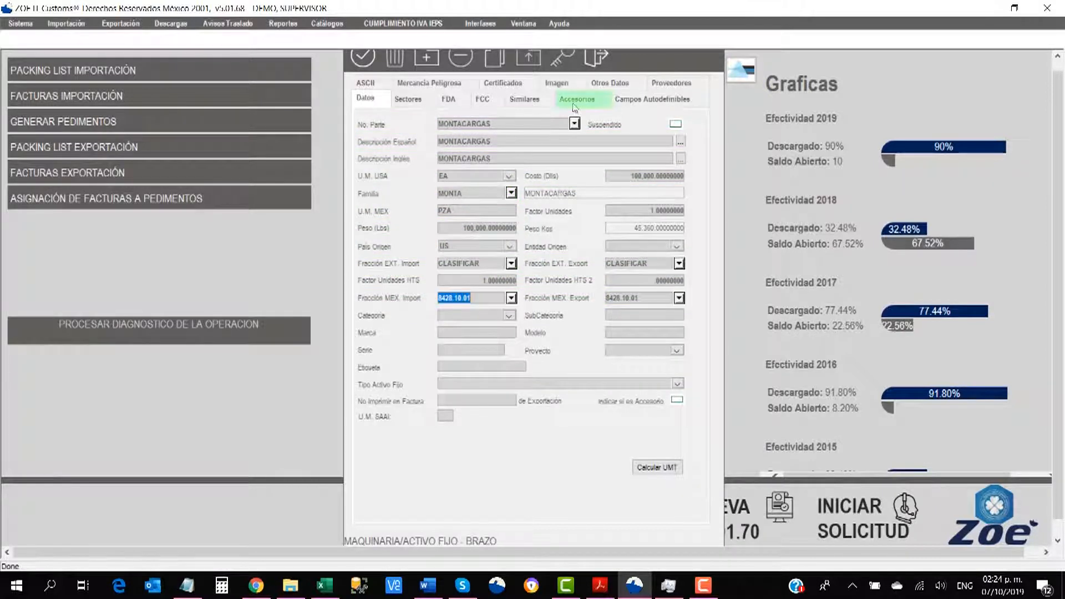
Step: Add BRAZO as a quantity-1 accessory of MONTACARGAS and save the form
click(574, 100)
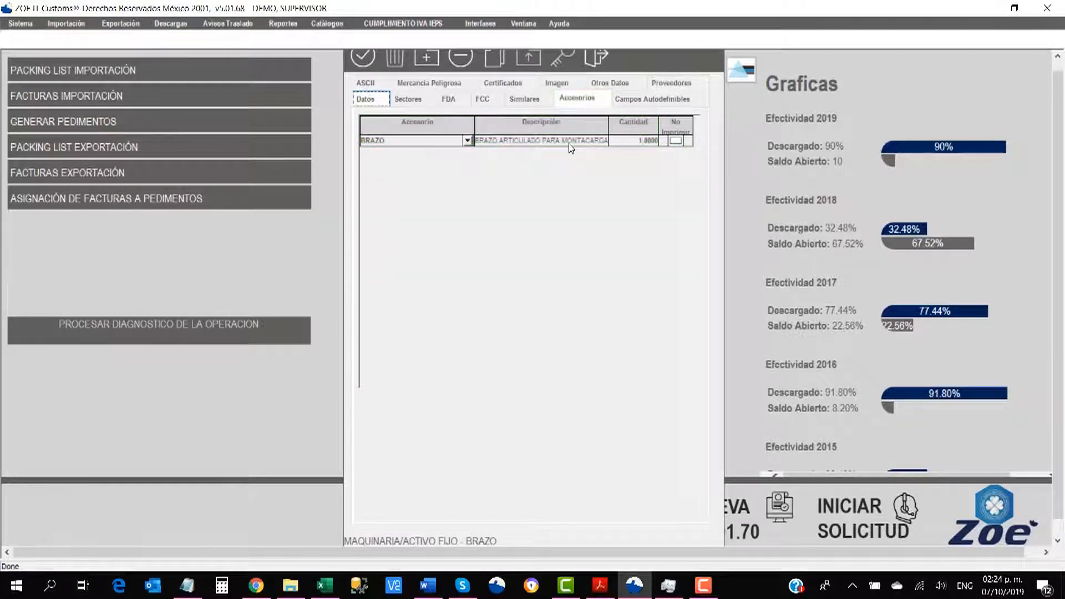
click(363, 60)
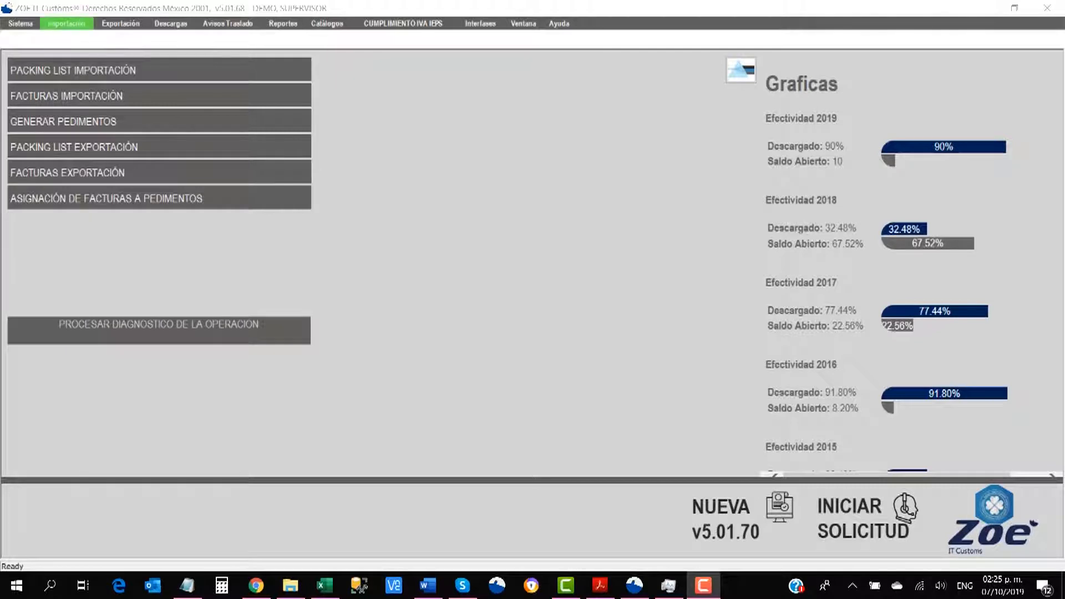
Step: Start a new import packing list as Maquinaria, Temporal, agent 3600, incoterm DAP
click(66, 23)
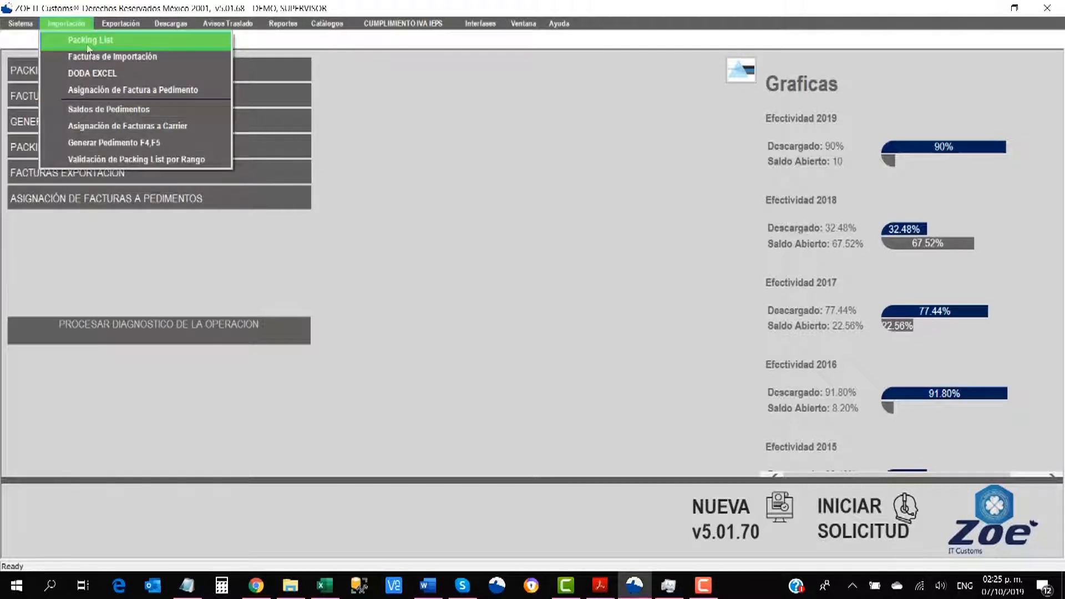
click(89, 40)
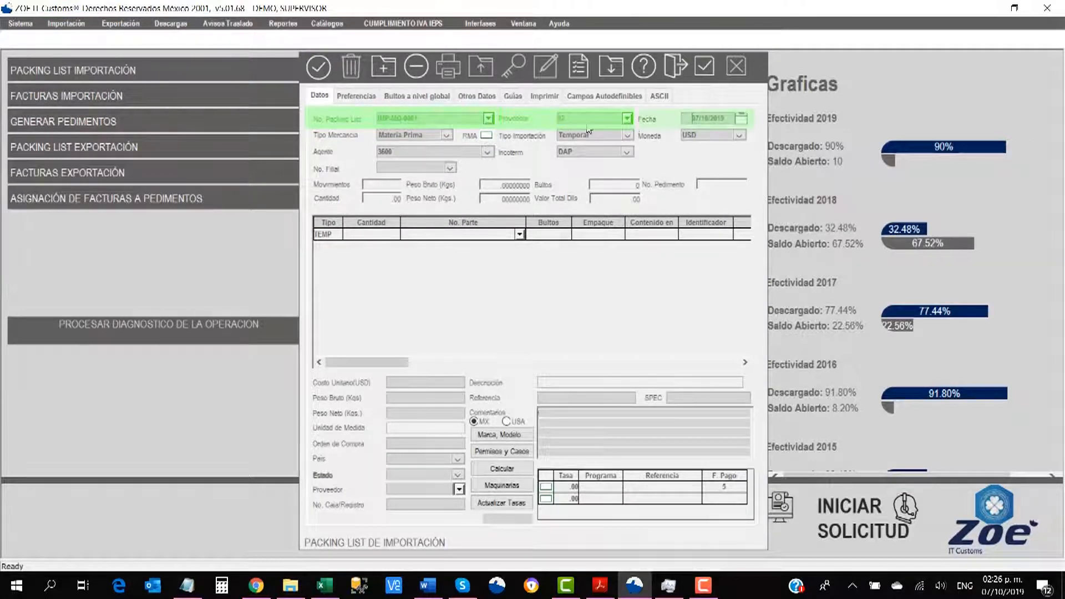
drag(690, 119, 733, 119)
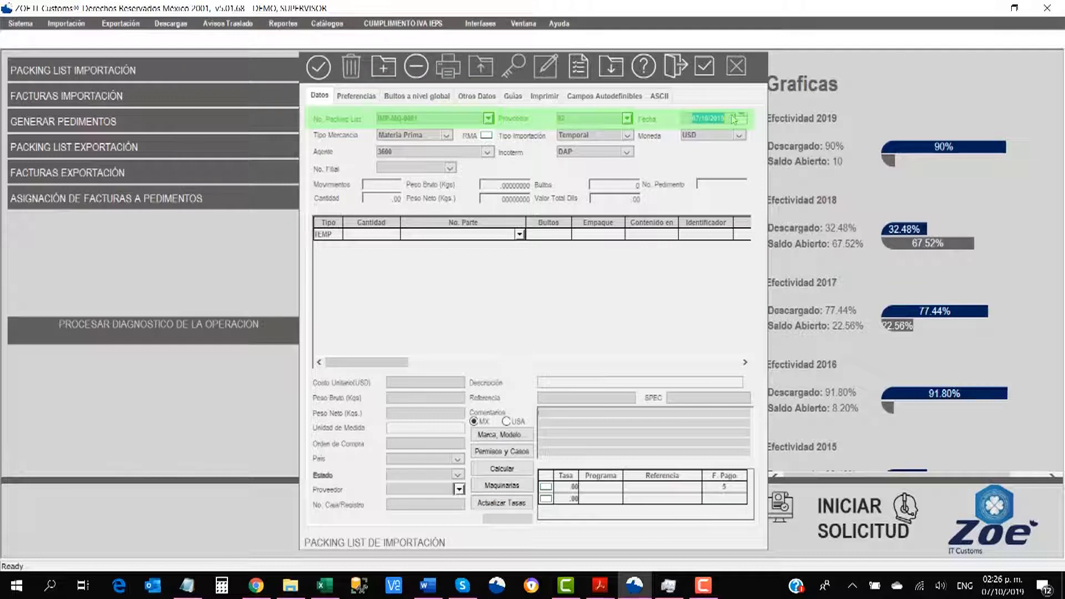
click(447, 135)
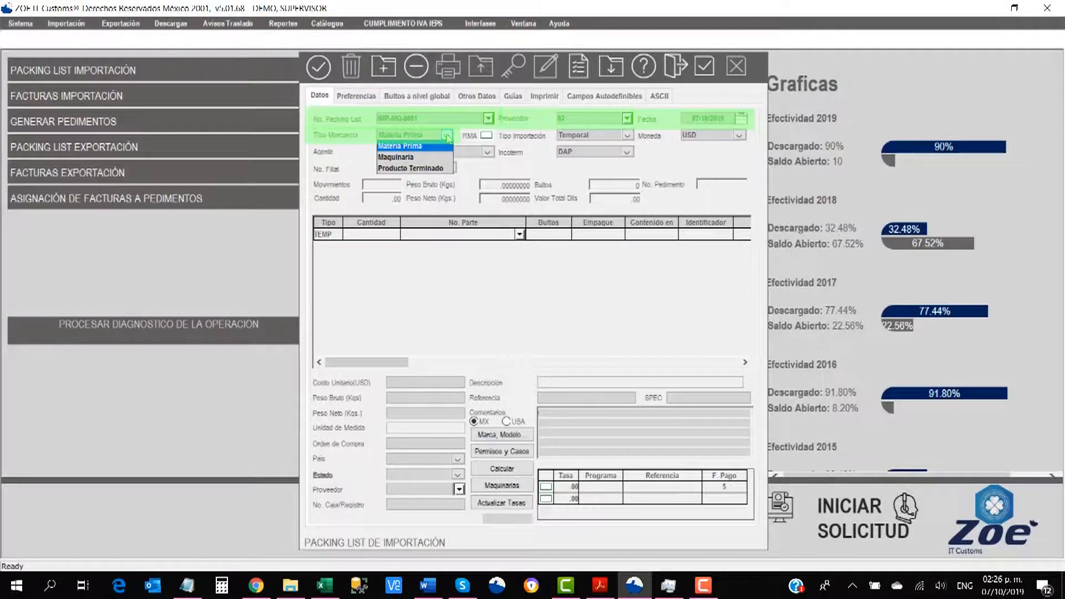
click(409, 157)
click(633, 136)
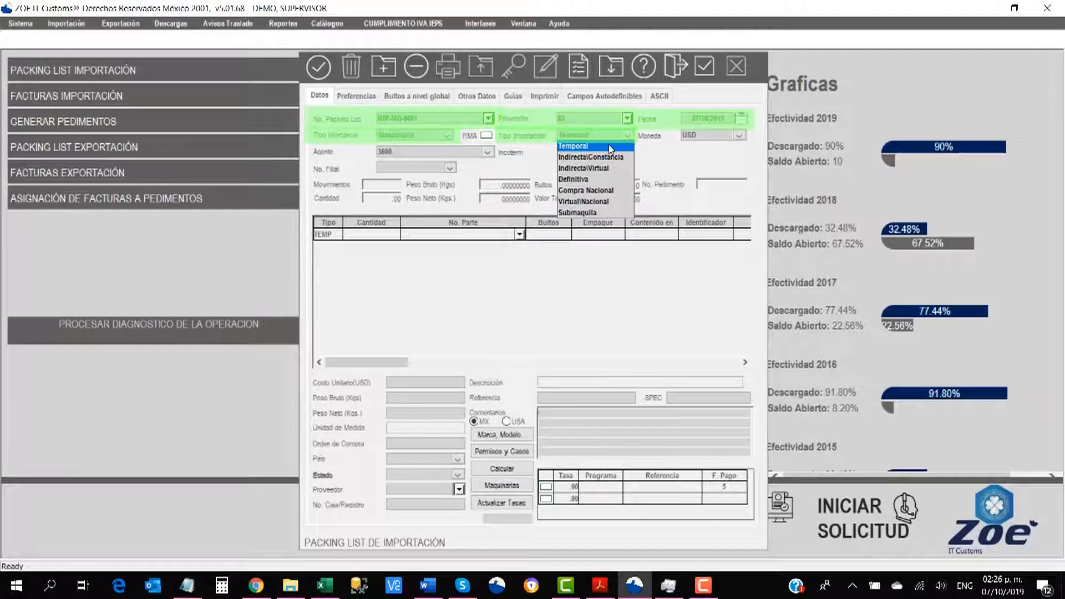
click(610, 147)
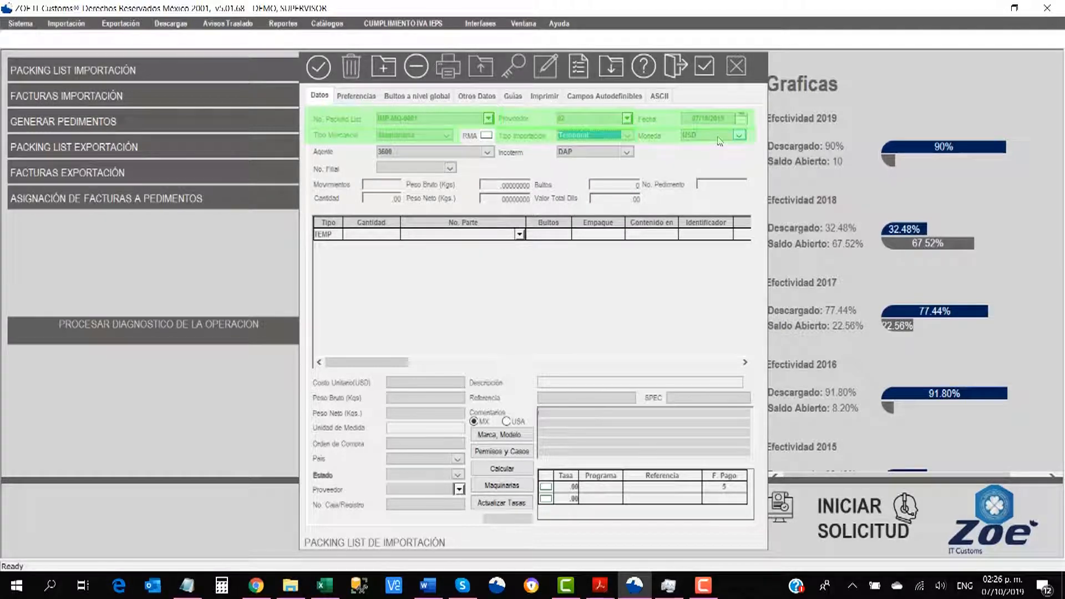
click(487, 151)
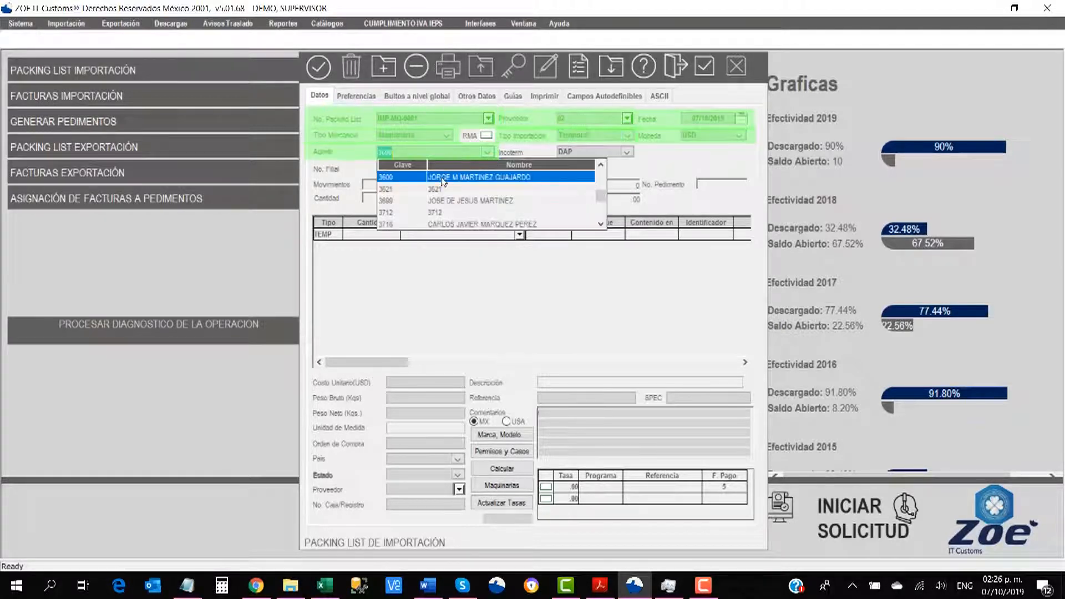
click(627, 152)
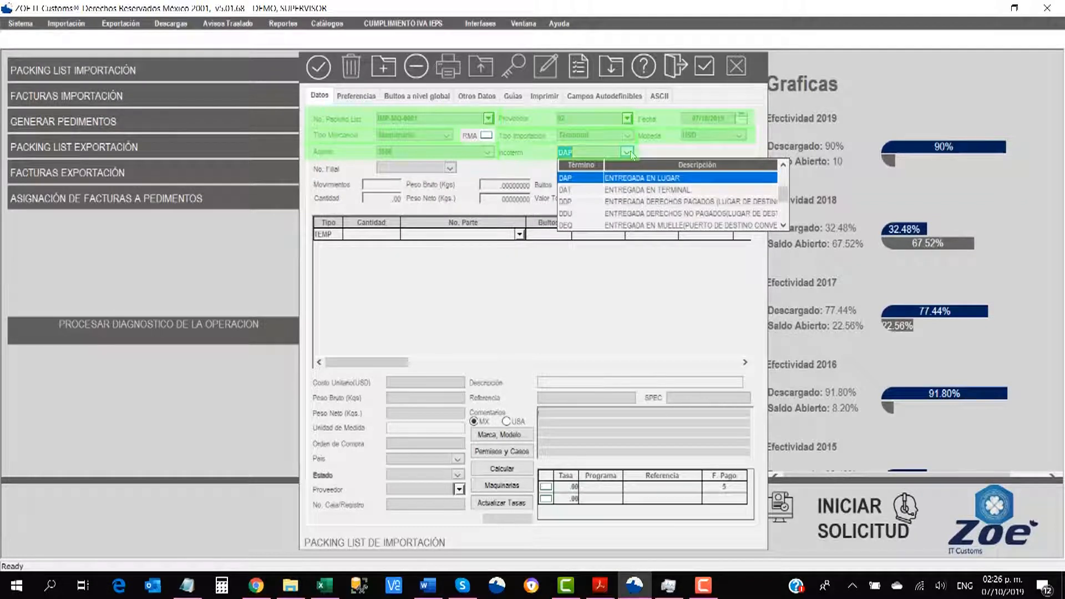
click(631, 154)
Step: Add a line of 1 MONTACARGAS and save packing list IMP-MQ-0001
click(384, 235)
text(1)
key(Tab)
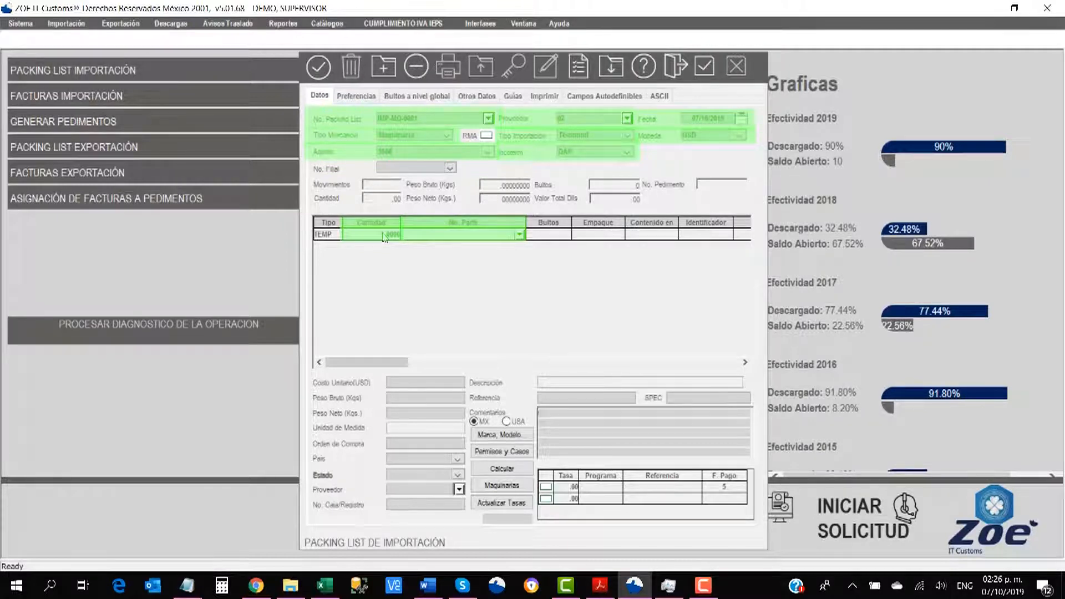
text(MONTACARGAS)
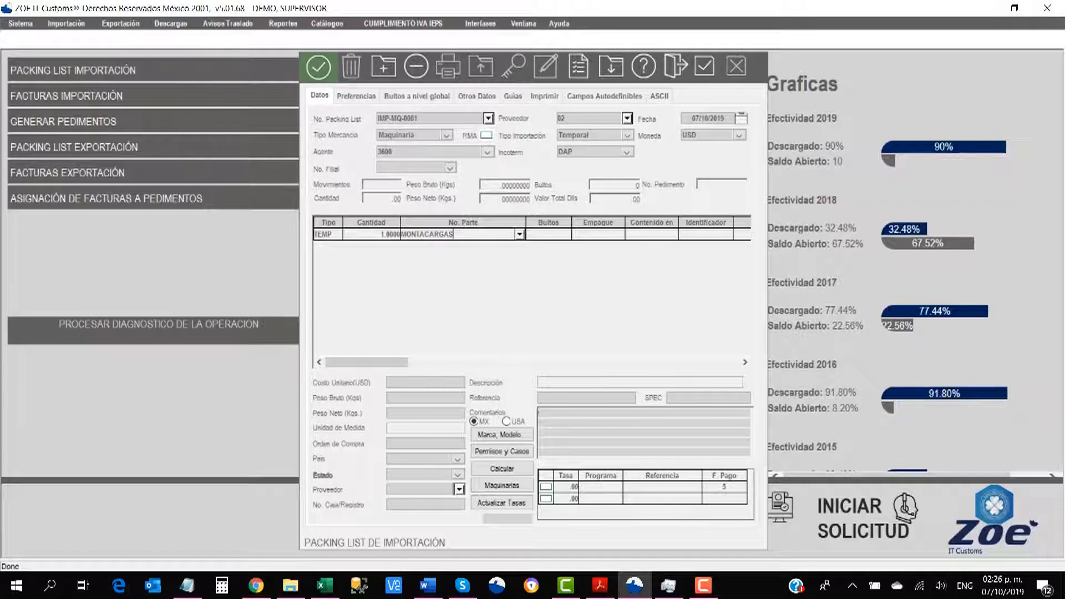
click(320, 69)
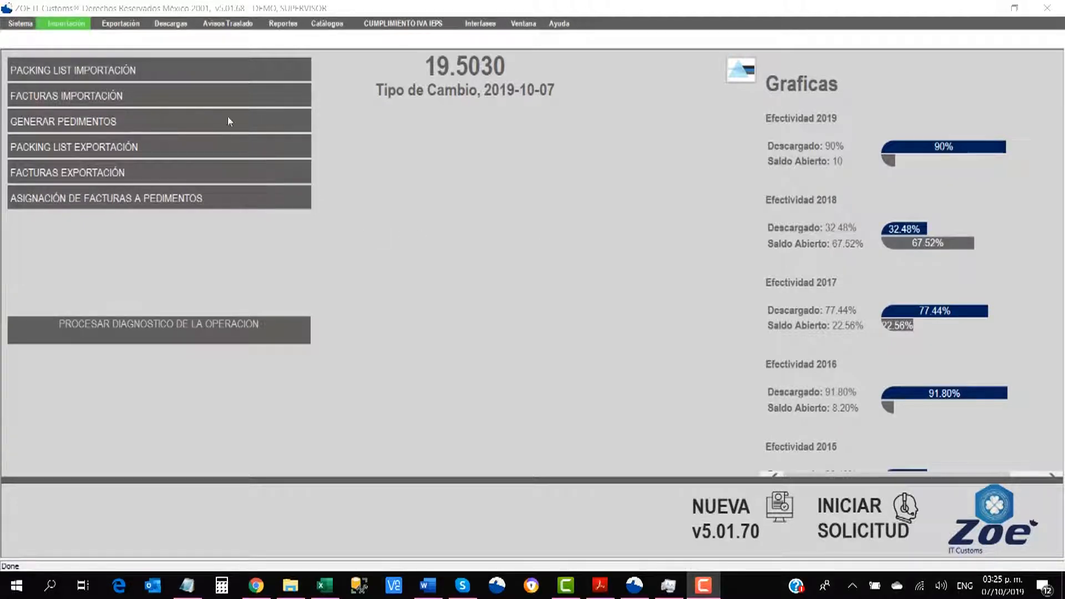
Step: Start a new import invoice as Maquinaria, Temporal import with pedimento key AF
click(74, 27)
click(94, 55)
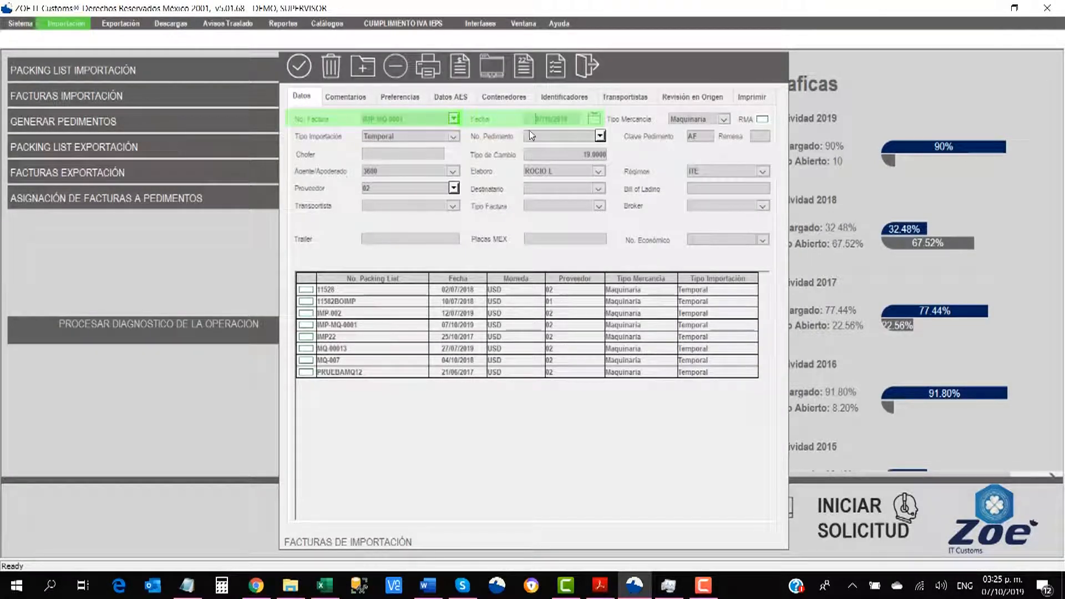
click(577, 121)
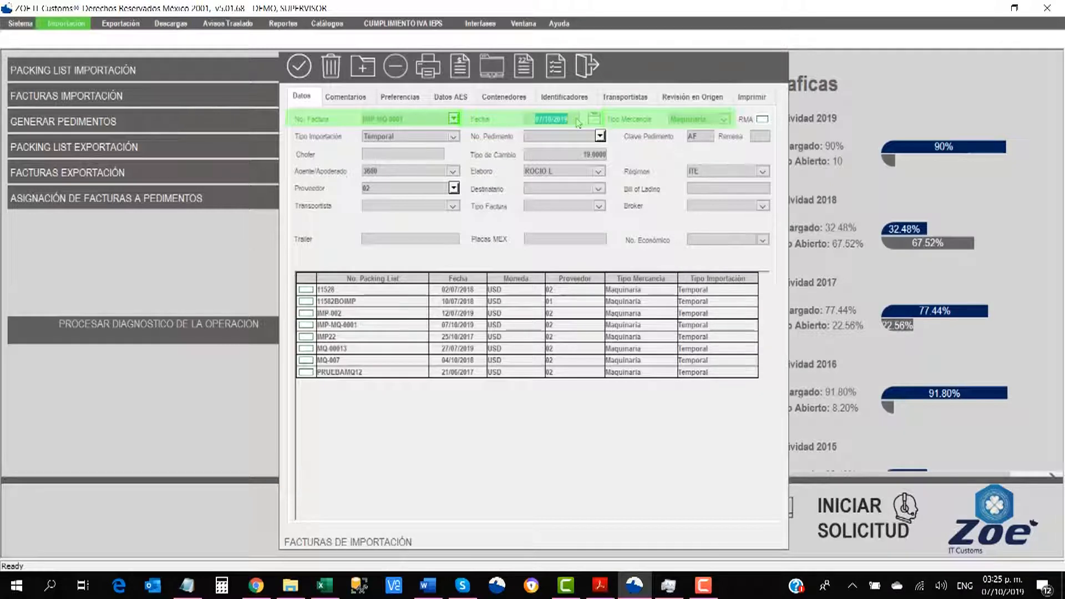
click(724, 119)
click(694, 145)
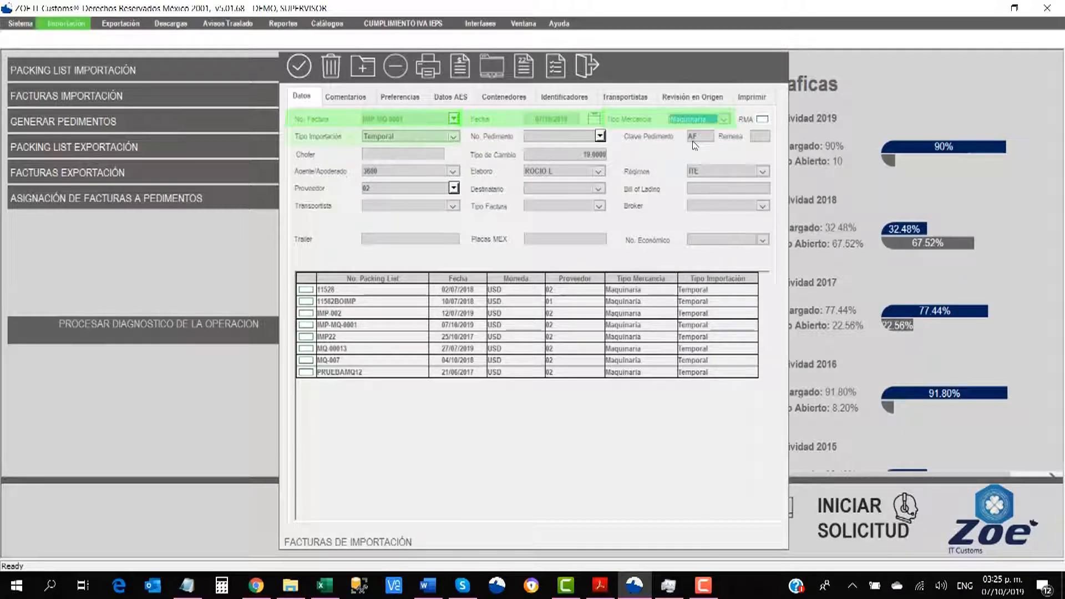
click(453, 136)
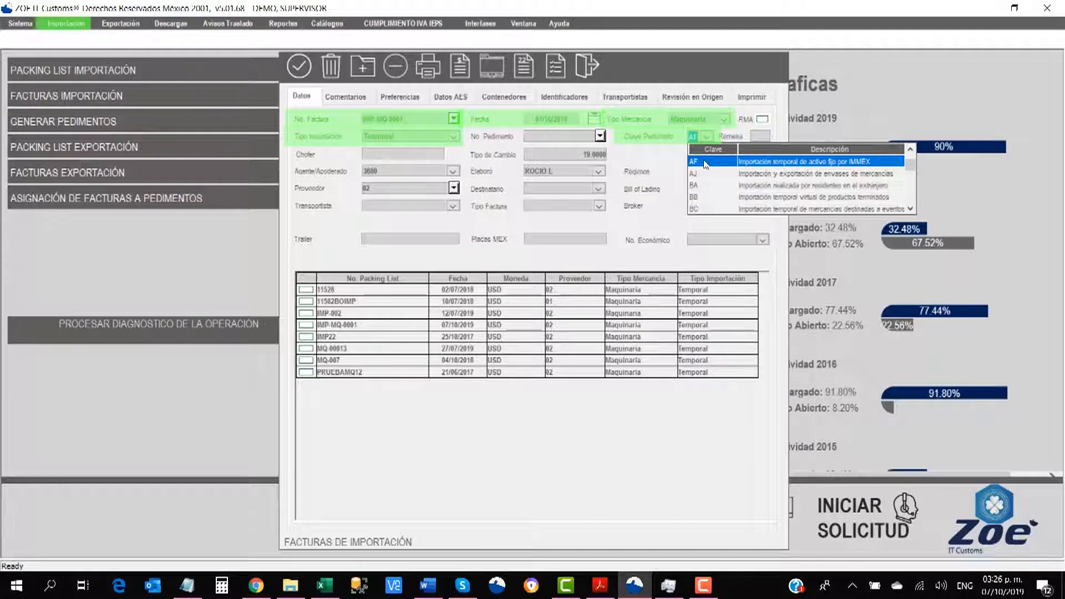
click(705, 162)
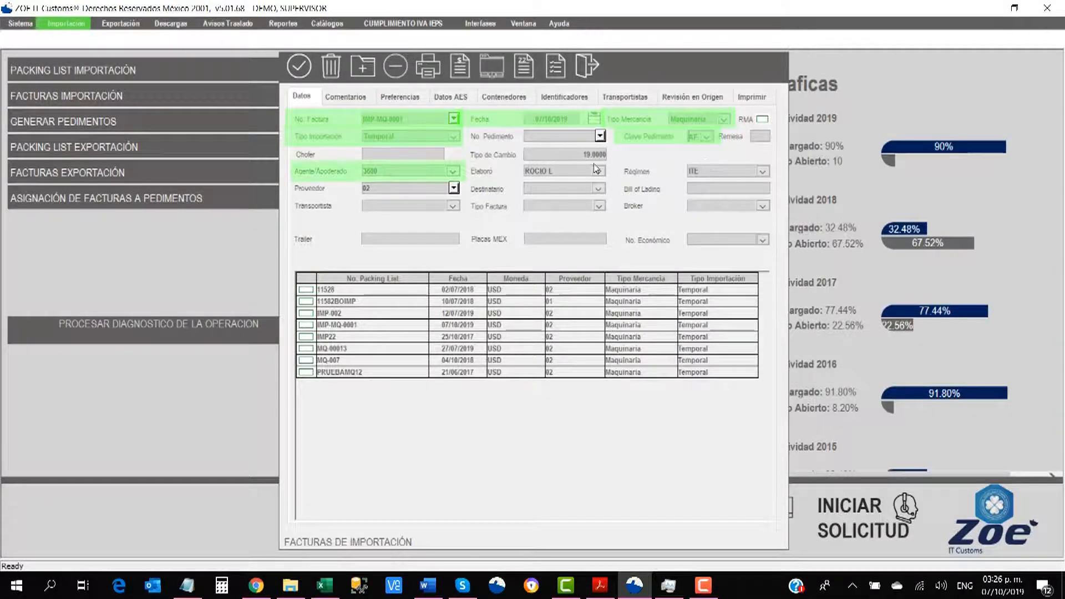
Step: Set agent 3600 and supplier 02, link packing list IMP-MQ-0001, and save the invoice
click(453, 171)
click(396, 194)
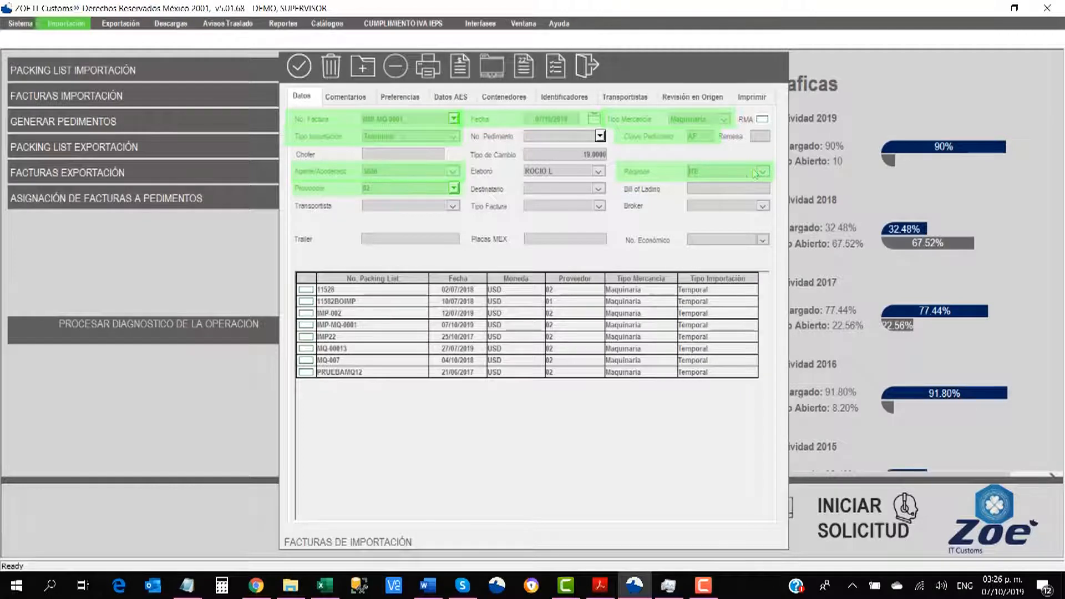
click(380, 190)
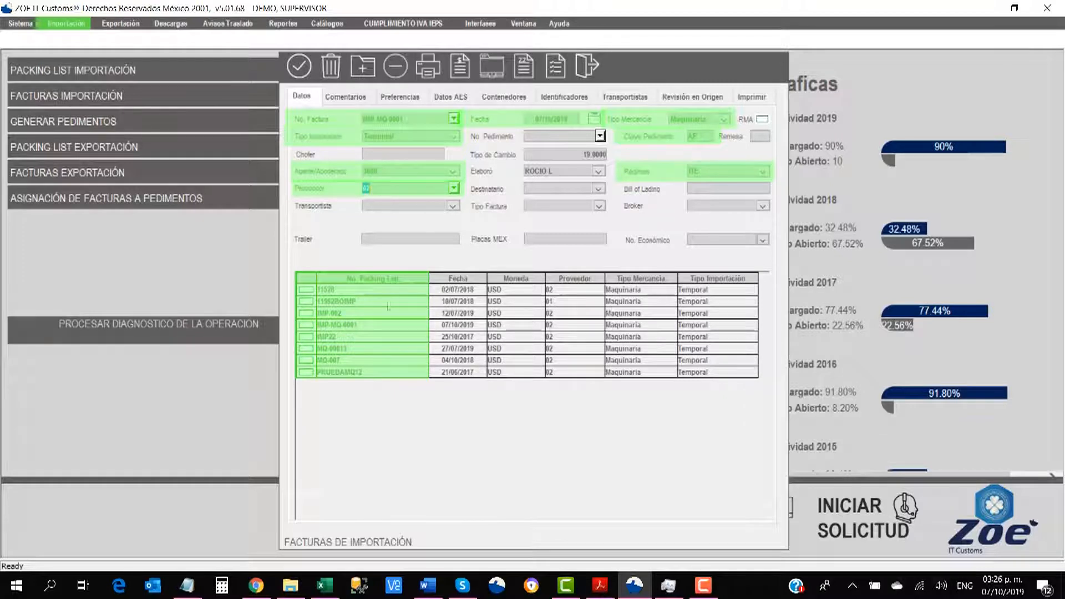
click(306, 325)
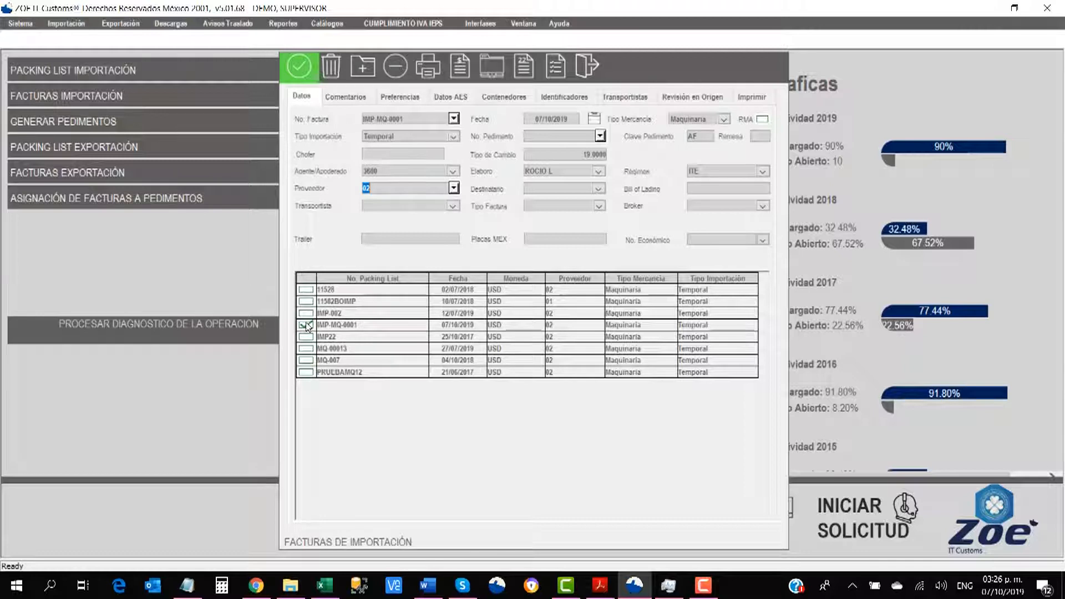
click(300, 74)
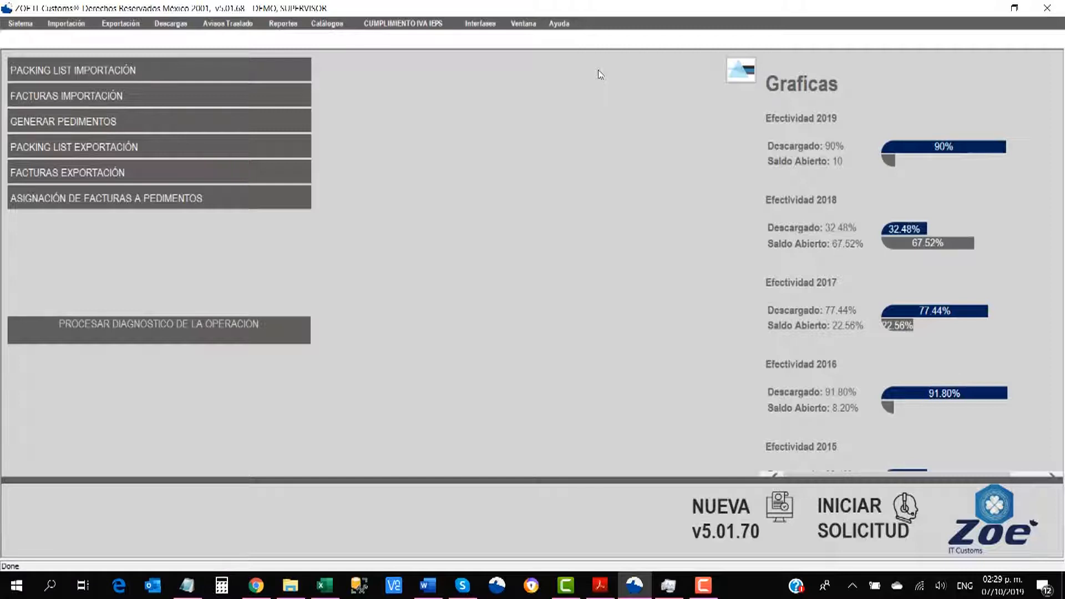
click(83, 24)
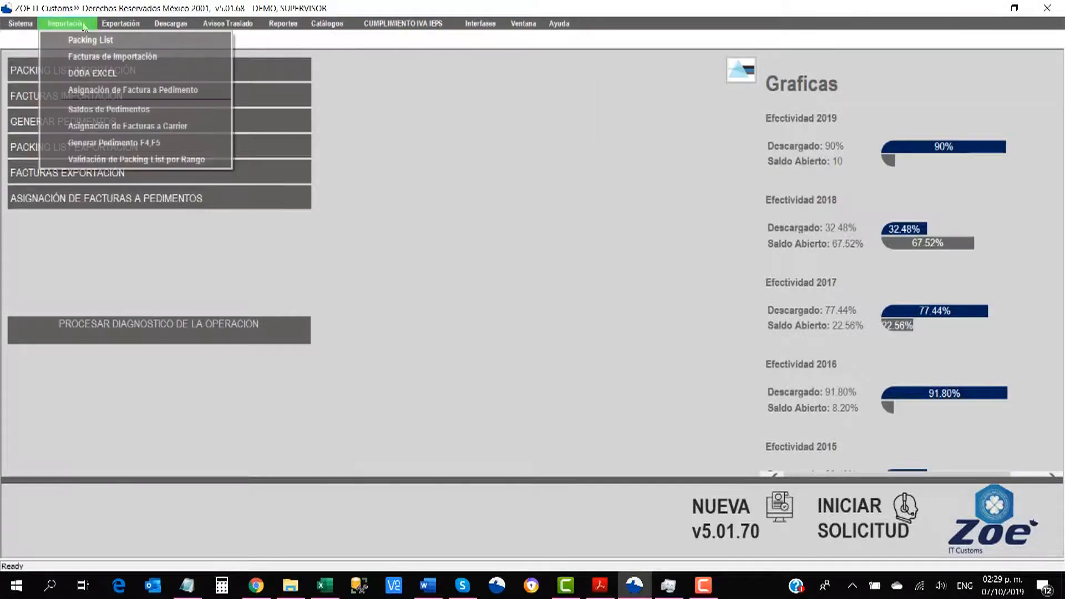
click(107, 95)
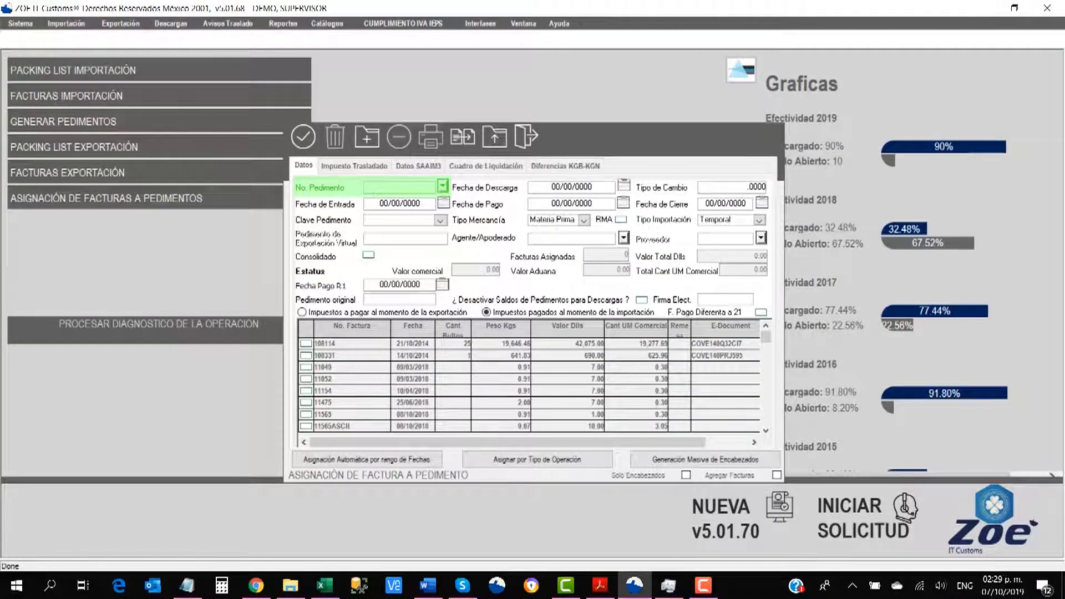
click(745, 187)
text(19.2350)
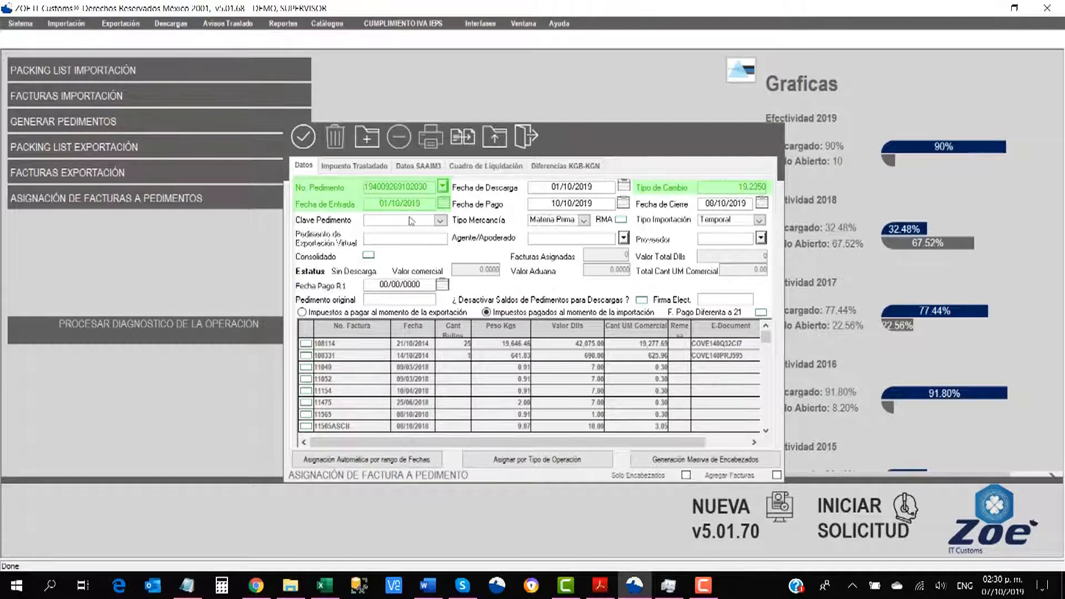
Step: Set key AF, Temporal, agent 0926, tick invoice IMP-MQ-0001, and save the assignment
click(440, 221)
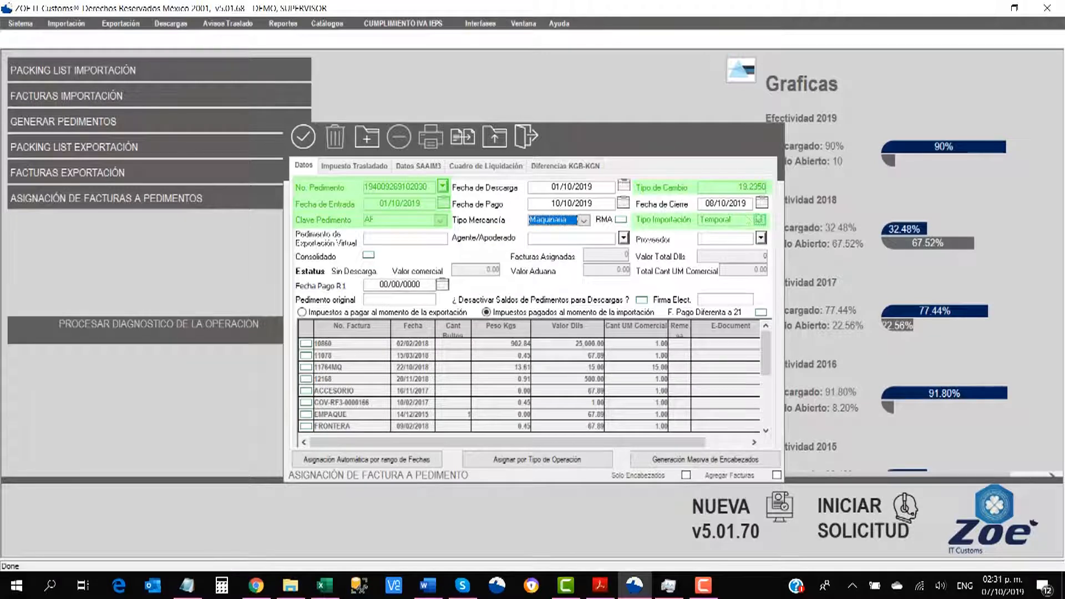
click(759, 220)
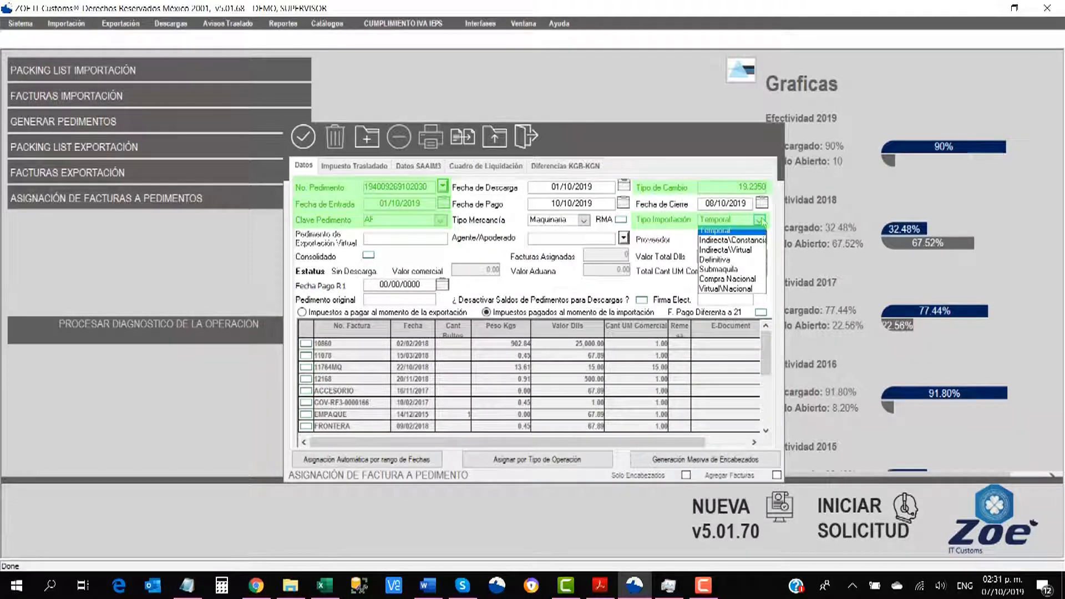
click(597, 239)
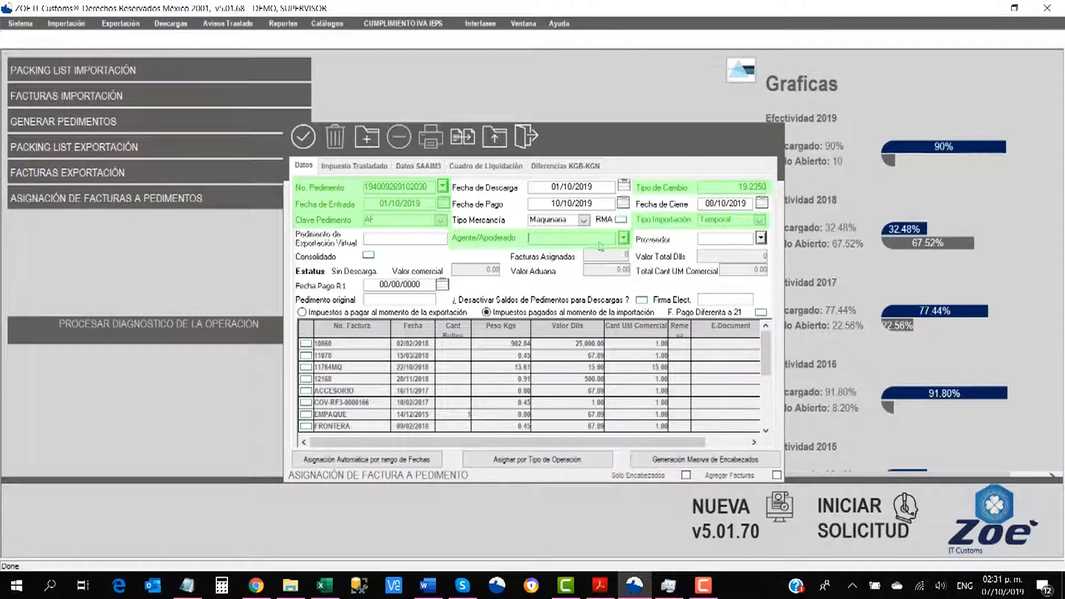
text(0926)
key(Tab)
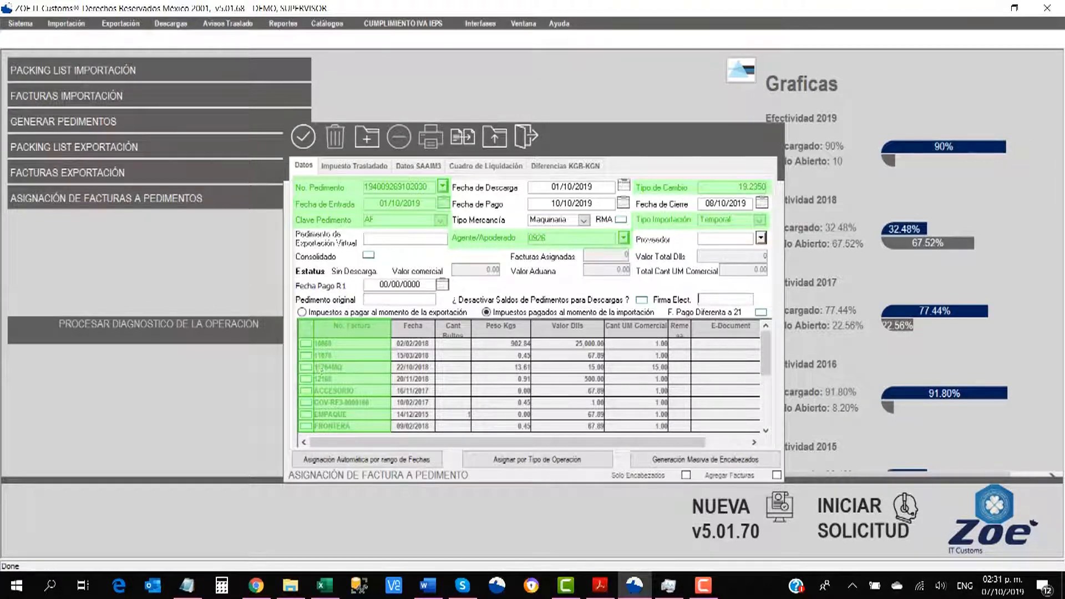
scroll(329, 385, down, 1)
click(306, 414)
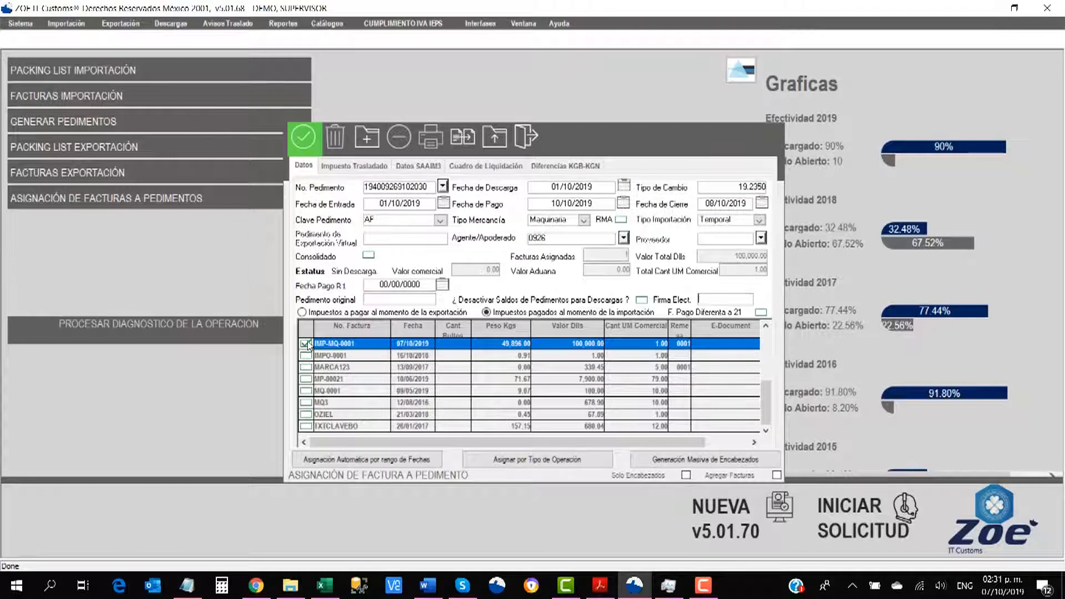
click(297, 143)
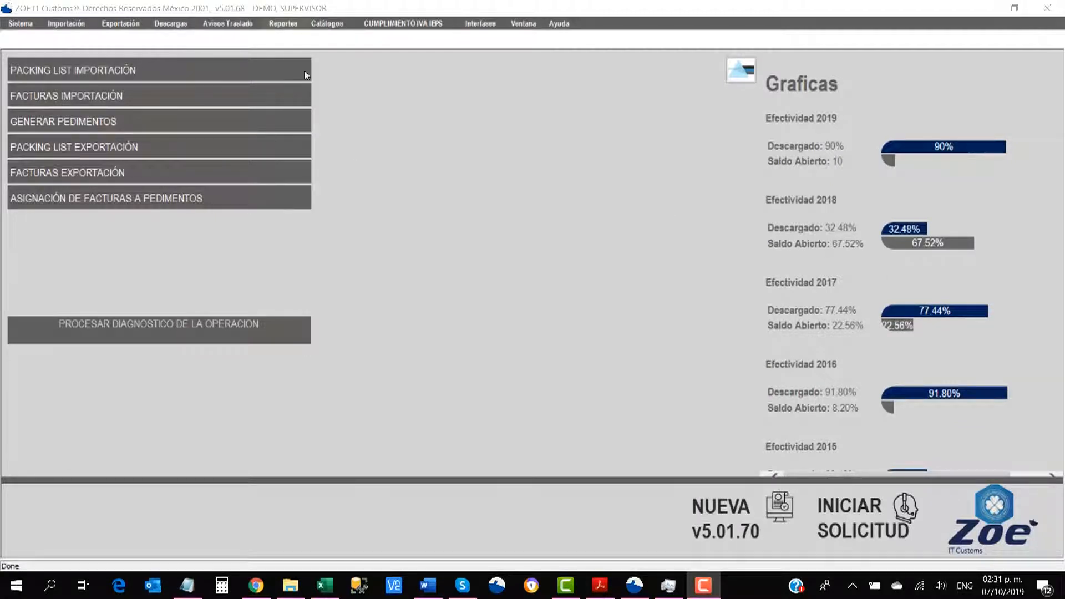
click(282, 23)
mouse_move(309, 40)
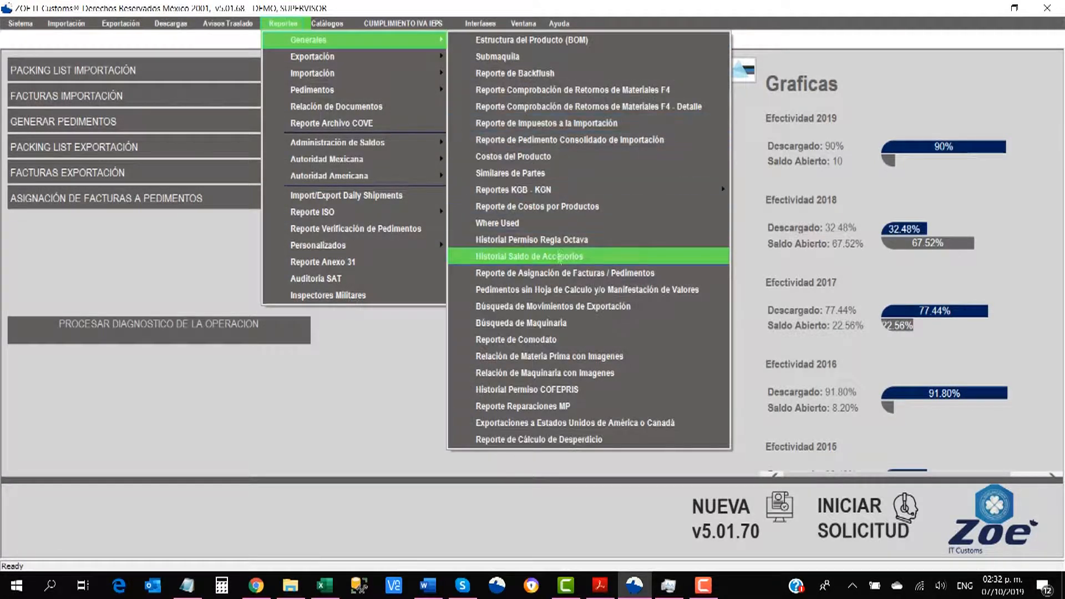
click(488, 255)
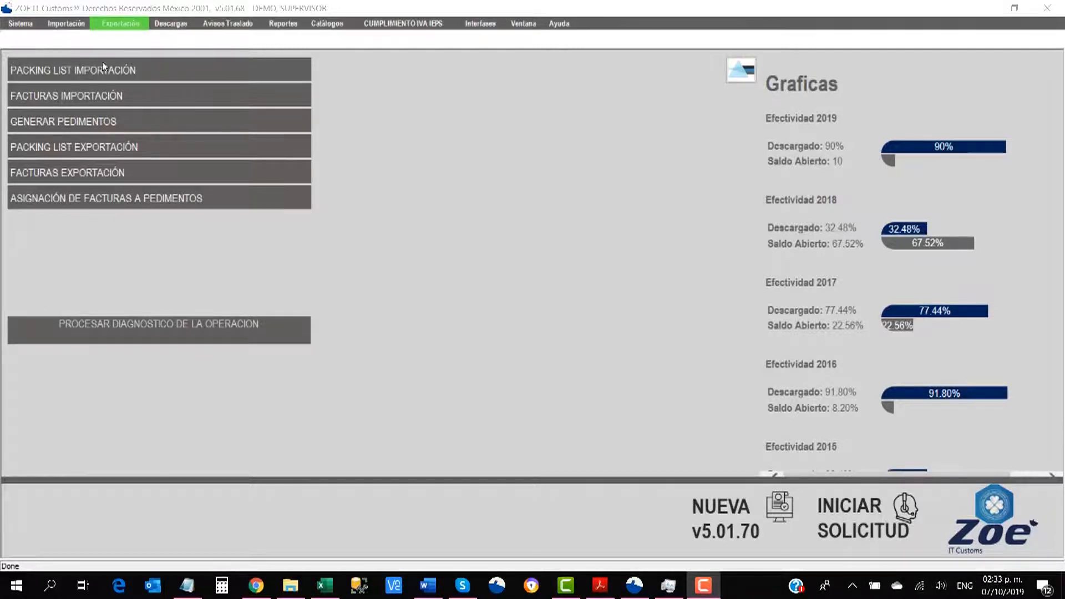
Step: Start export packing list EXP-MQ-001 as a Maquinaria, Directa export in USD
click(121, 25)
click(215, 89)
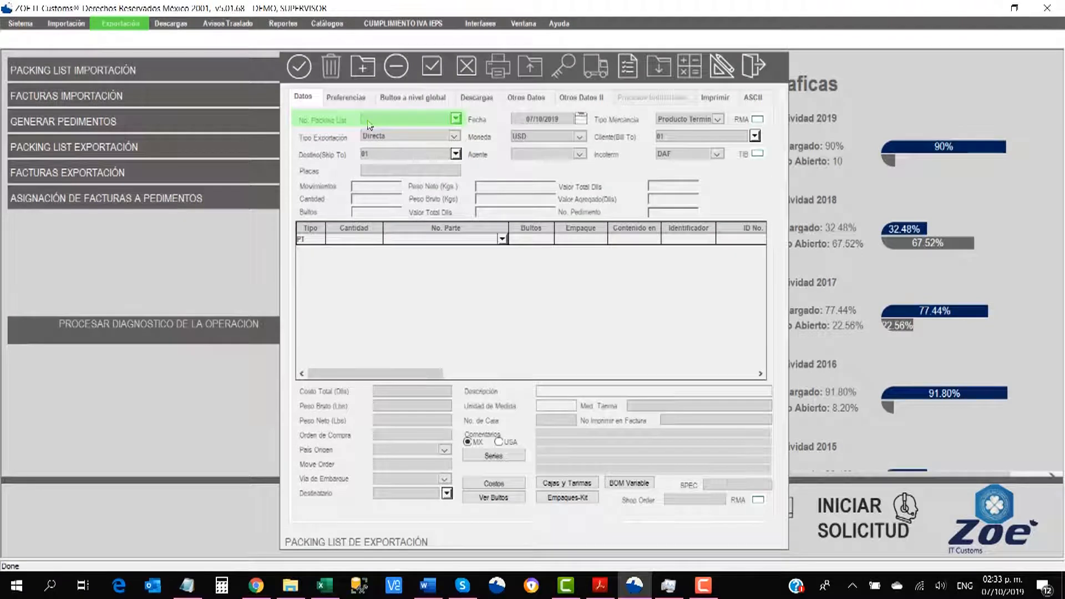
text(EXP MQ 001)
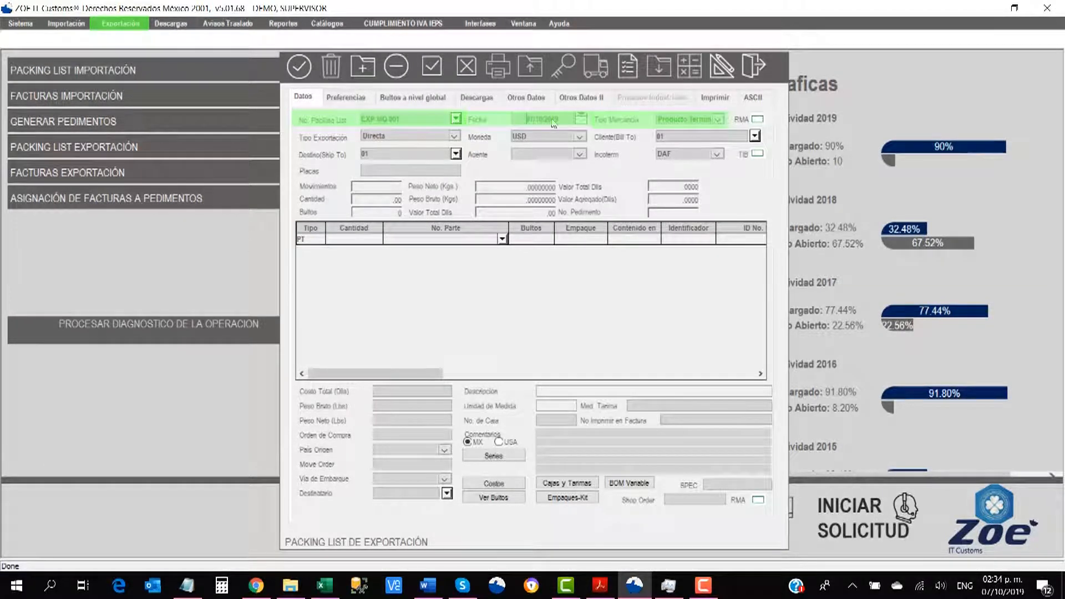
click(718, 119)
click(675, 141)
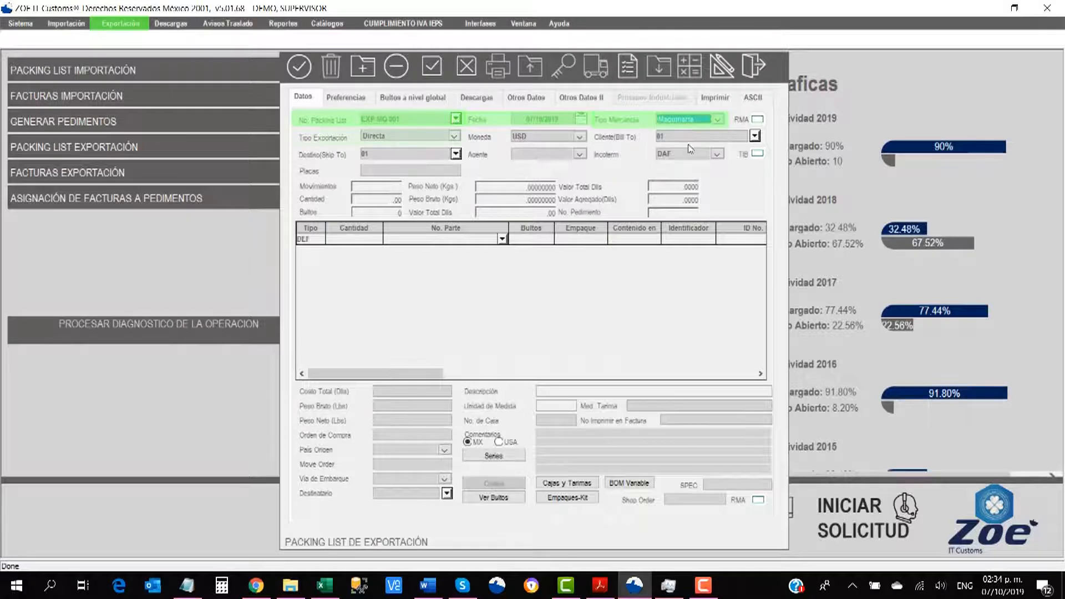
click(400, 138)
click(400, 144)
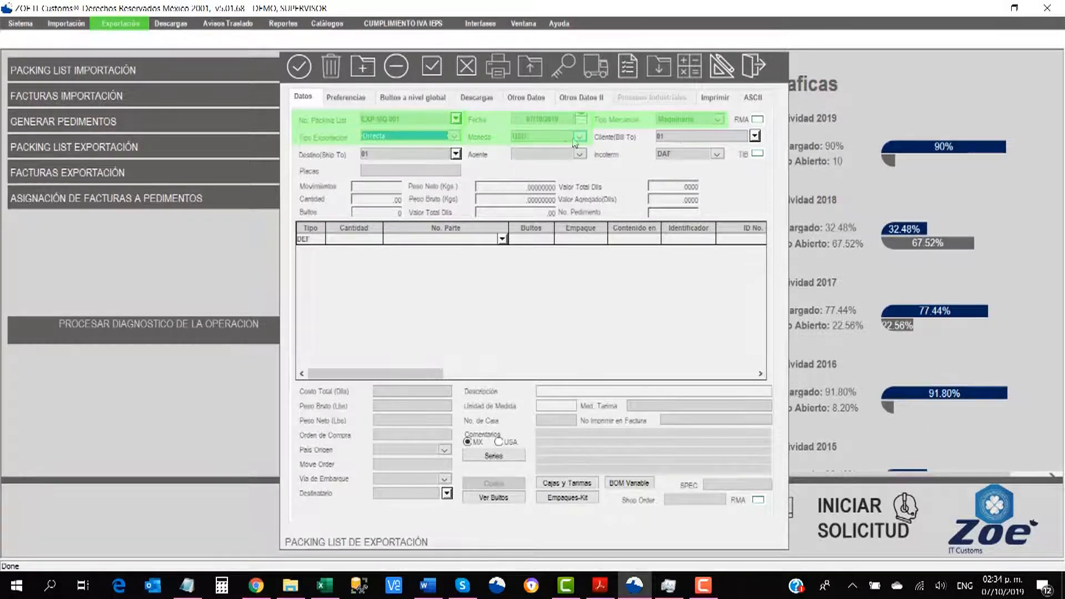
click(672, 141)
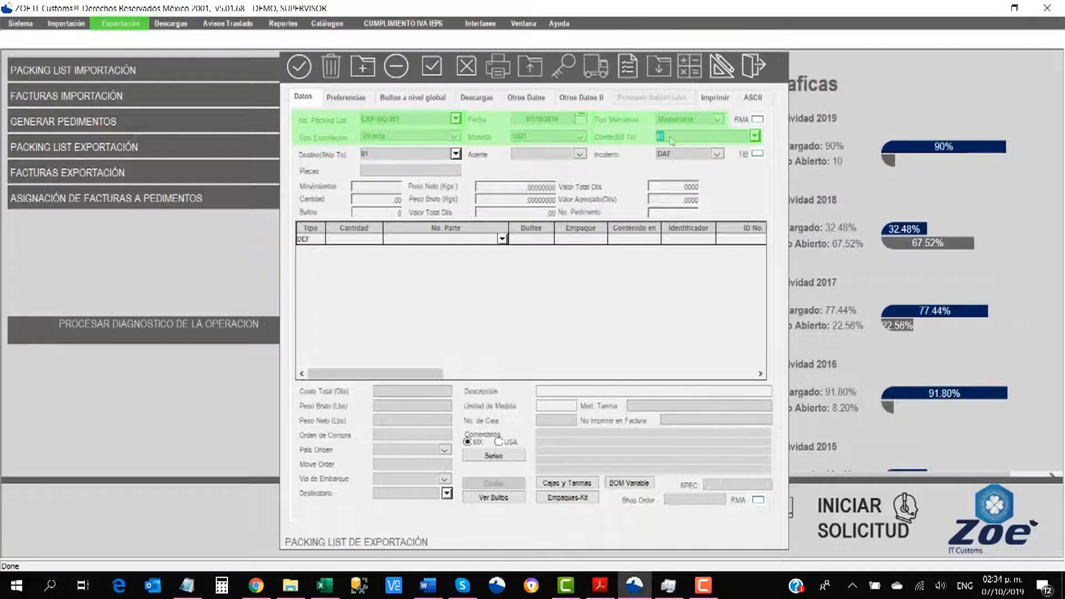
click(387, 159)
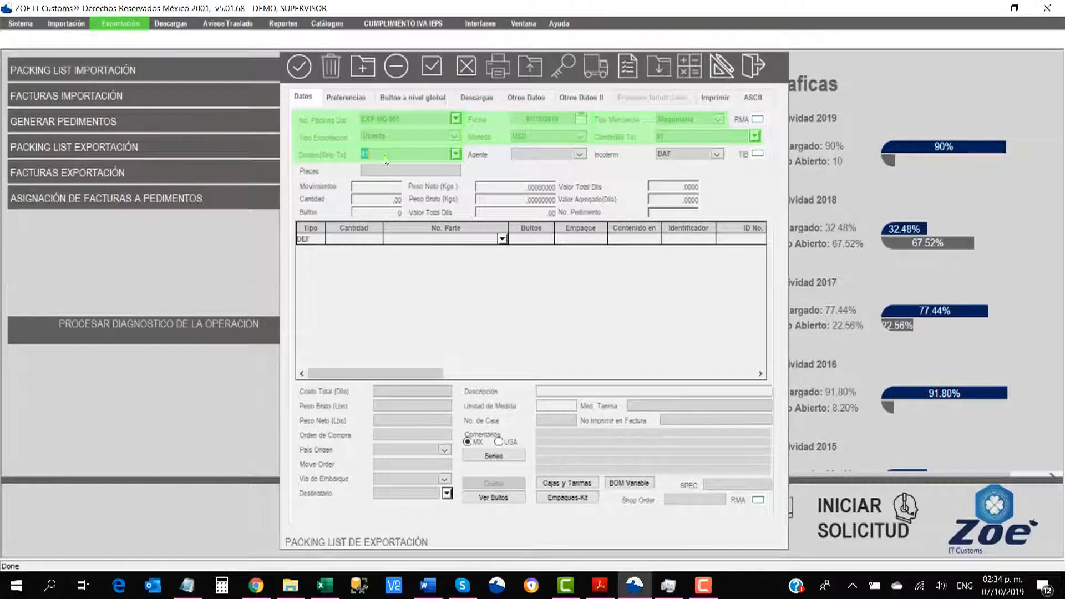
Step: Set agent 0926 and incoterm DAF, add one BRAZO line, and save the list
click(580, 155)
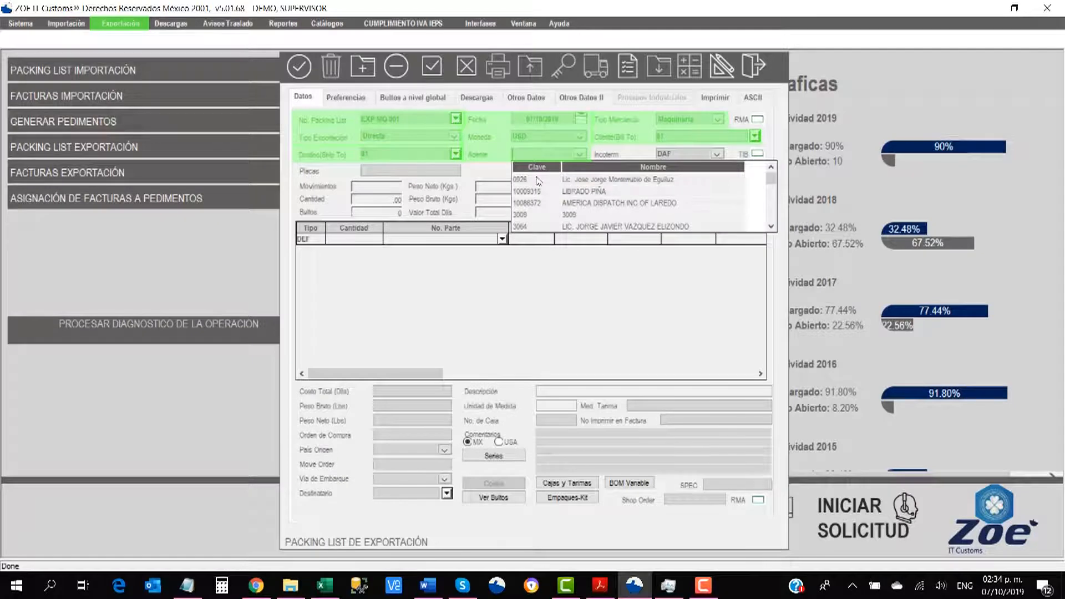
click(537, 179)
click(717, 154)
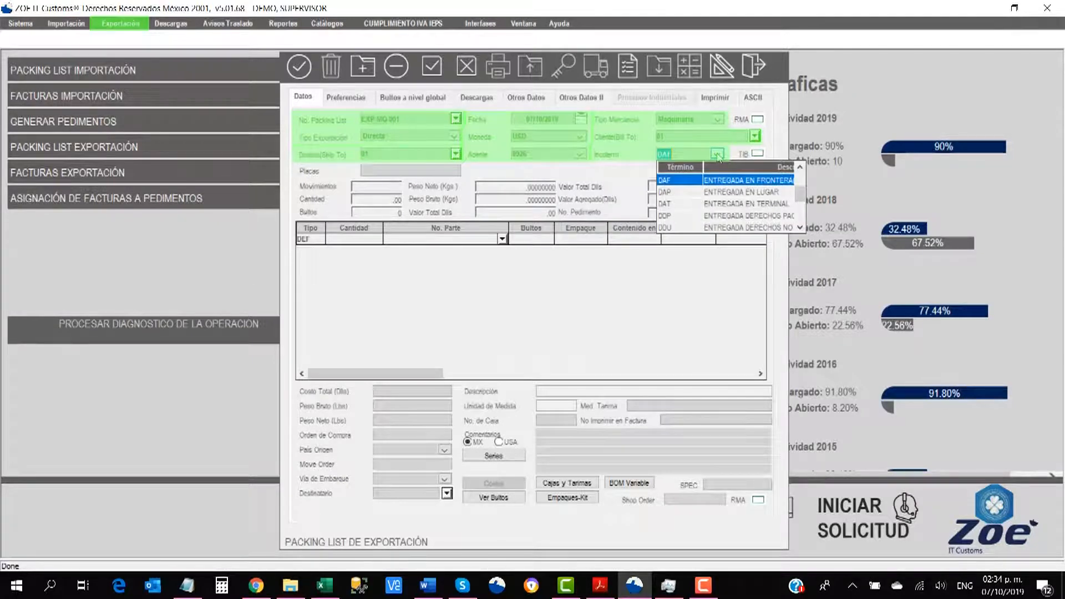
click(374, 240)
text(1)
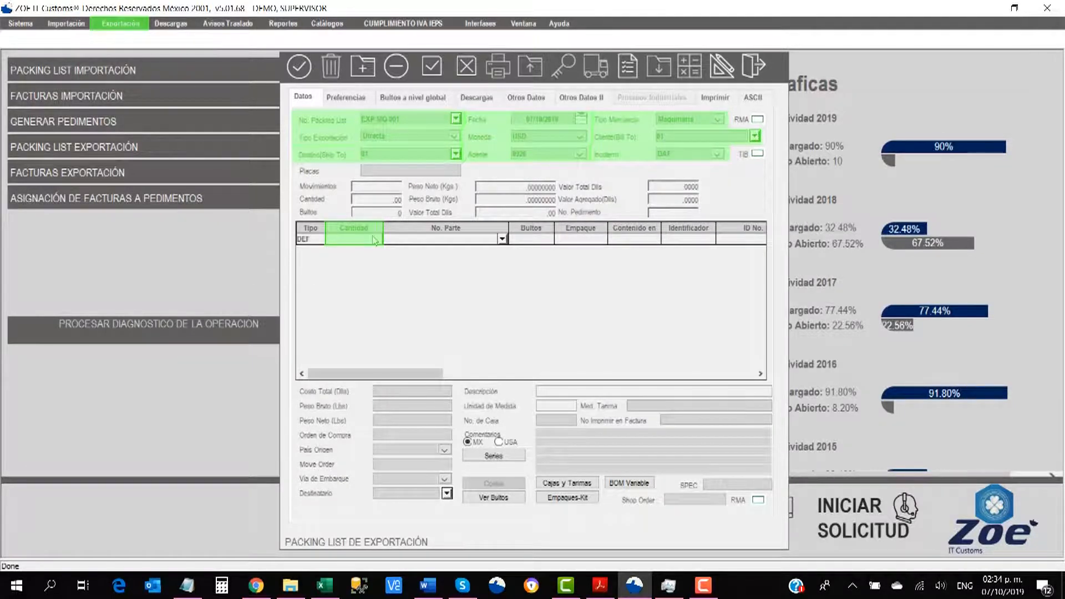
click(407, 246)
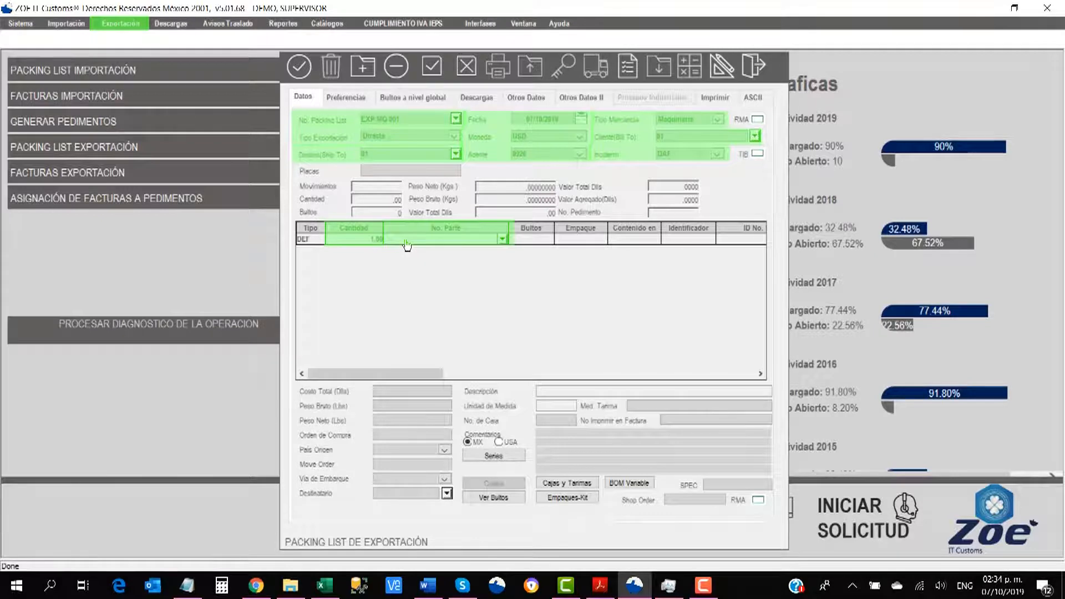
text(BRAZO)
key(Return)
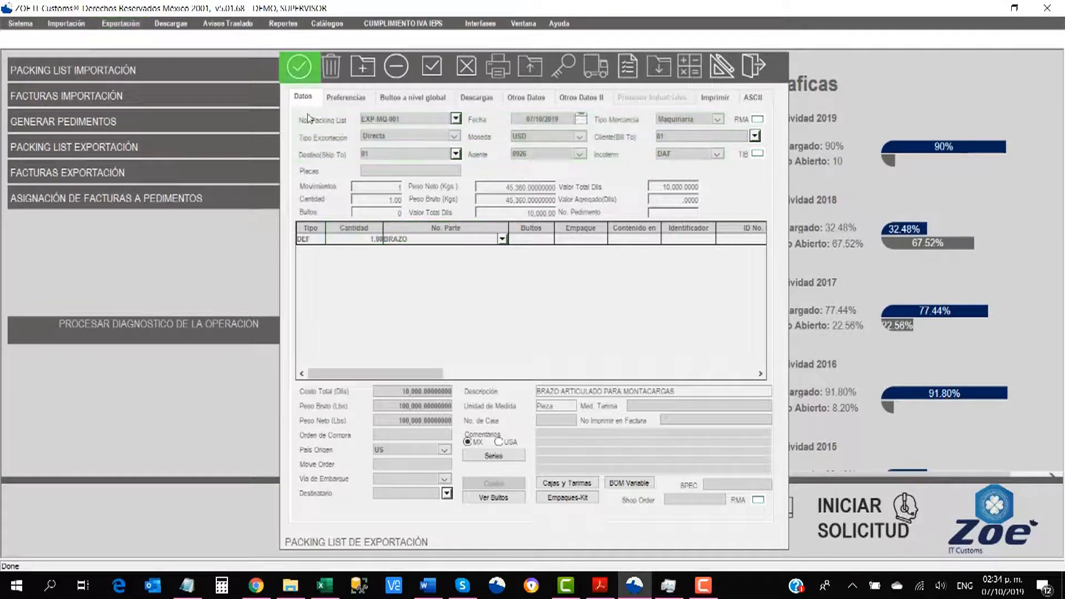
click(298, 68)
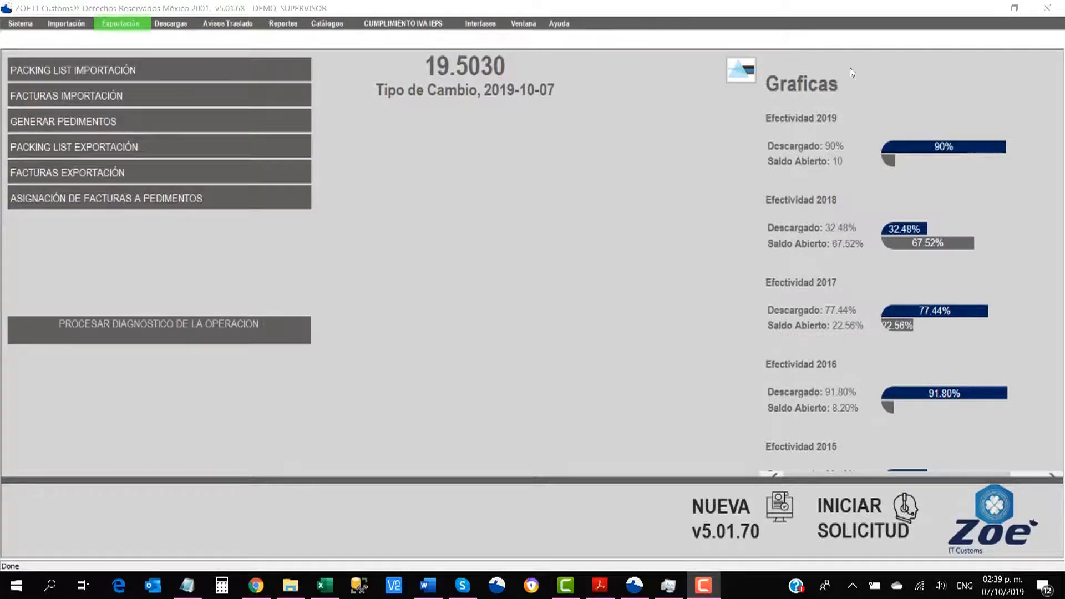
Step: Start a new export invoice as Maquinaria, Directa with pedimento key BO
click(120, 24)
click(144, 61)
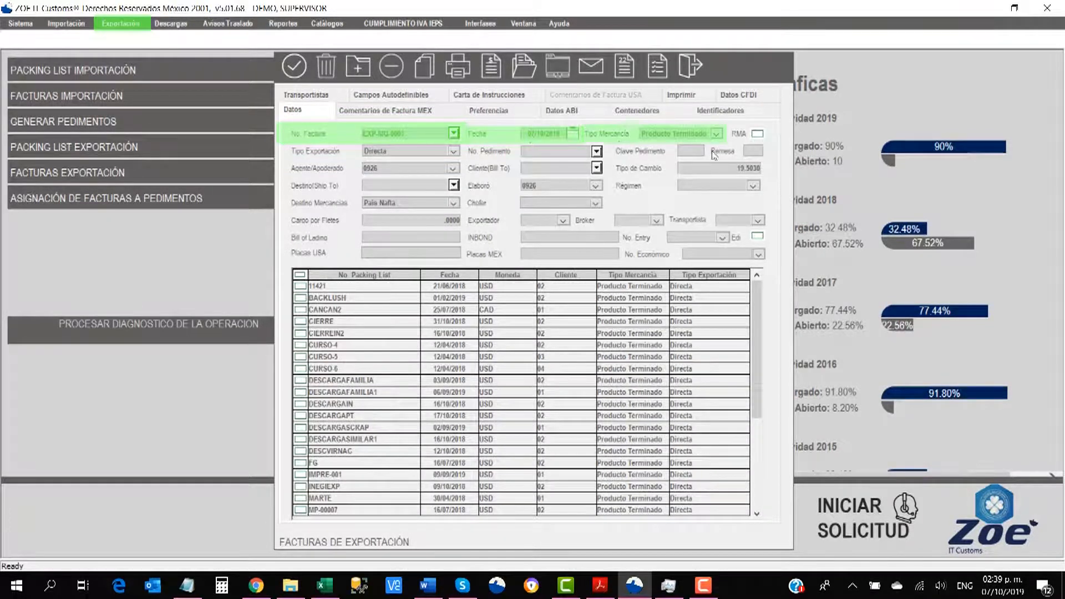
click(716, 134)
click(658, 156)
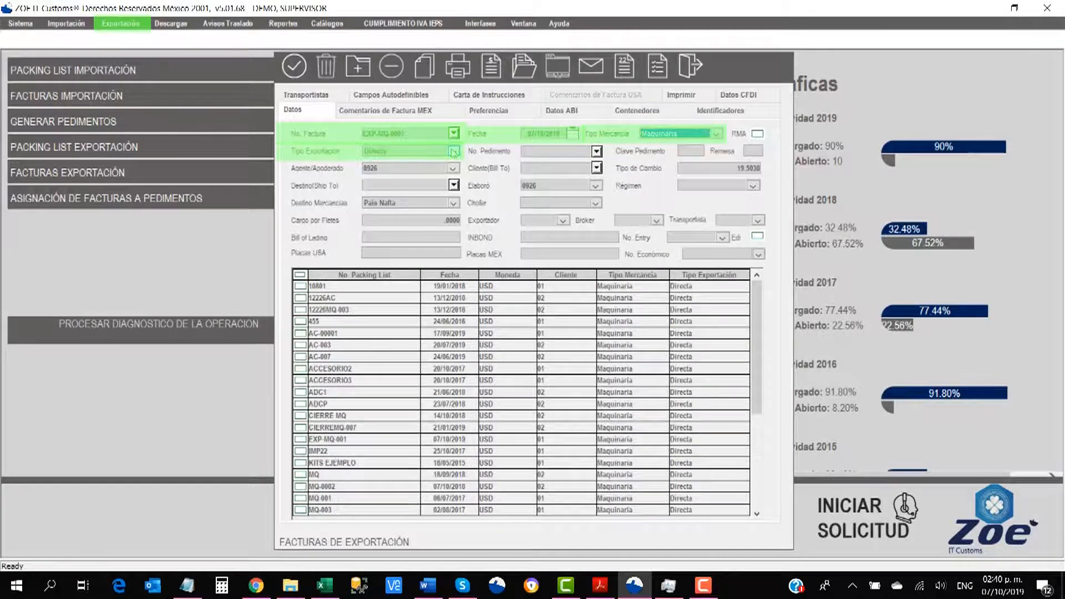
click(374, 152)
click(385, 163)
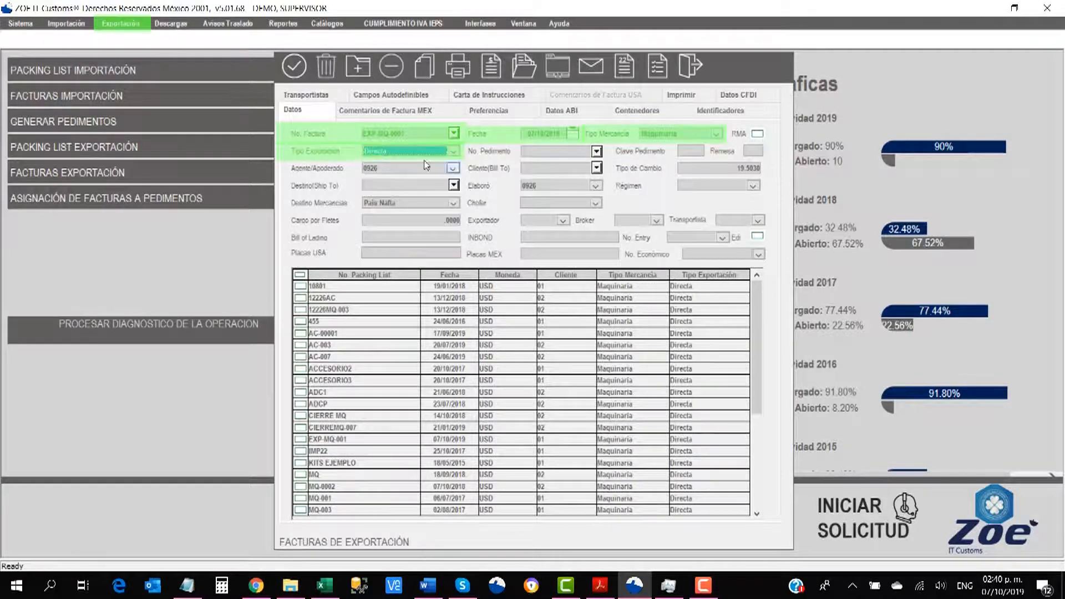
click(697, 151)
scroll(700, 159, down, 6)
click(701, 176)
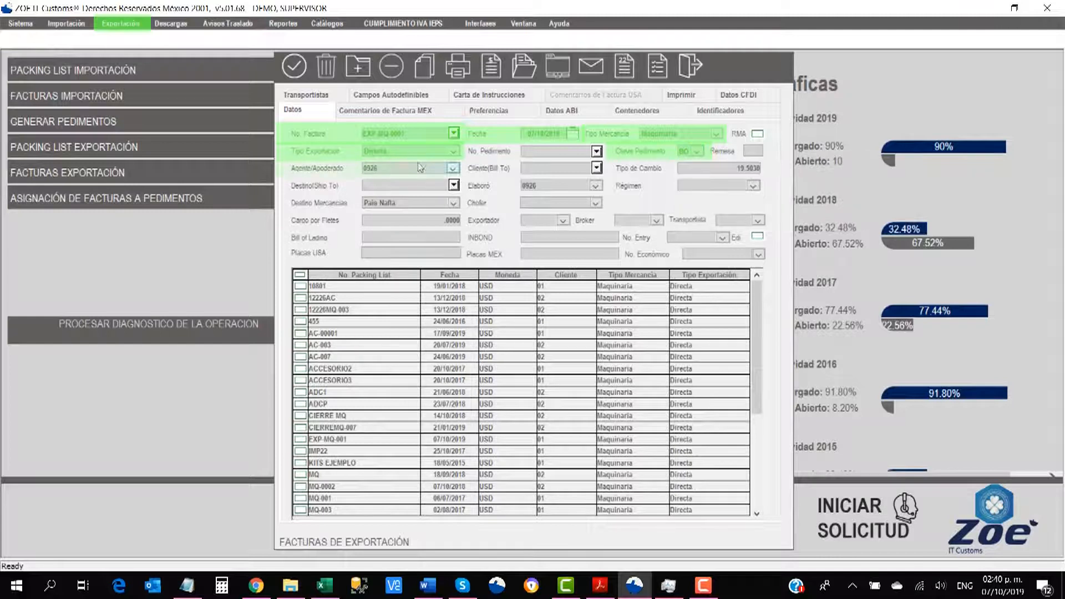
Step: Set the agent, Bill To 01, Ship To 02, régimen ITE, link EXP-MQ-001, and save
click(454, 168)
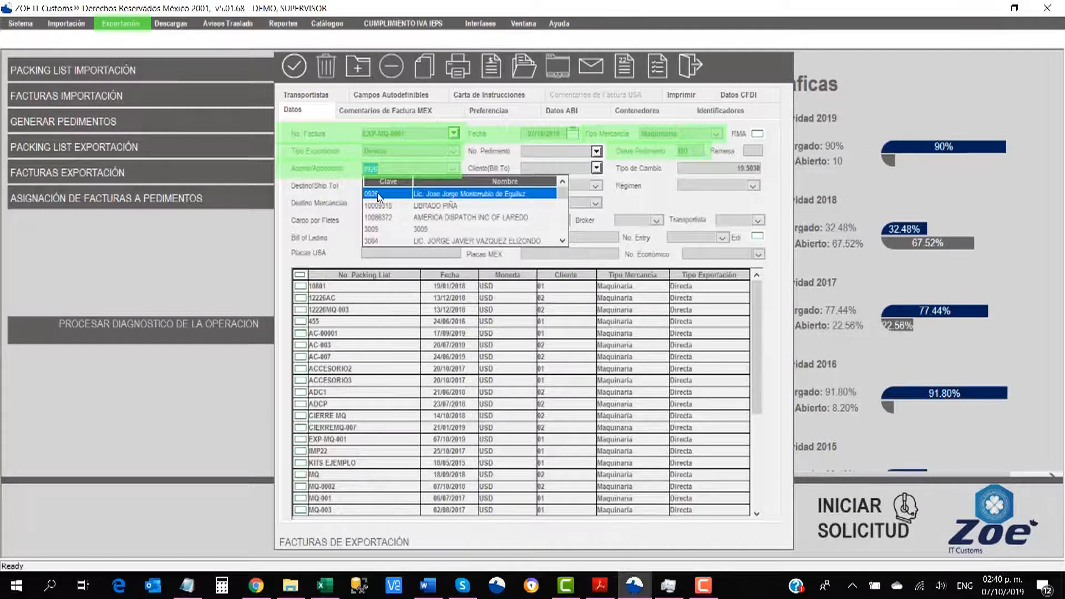
click(377, 198)
click(549, 174)
text(01)
click(414, 187)
text(02)
click(753, 186)
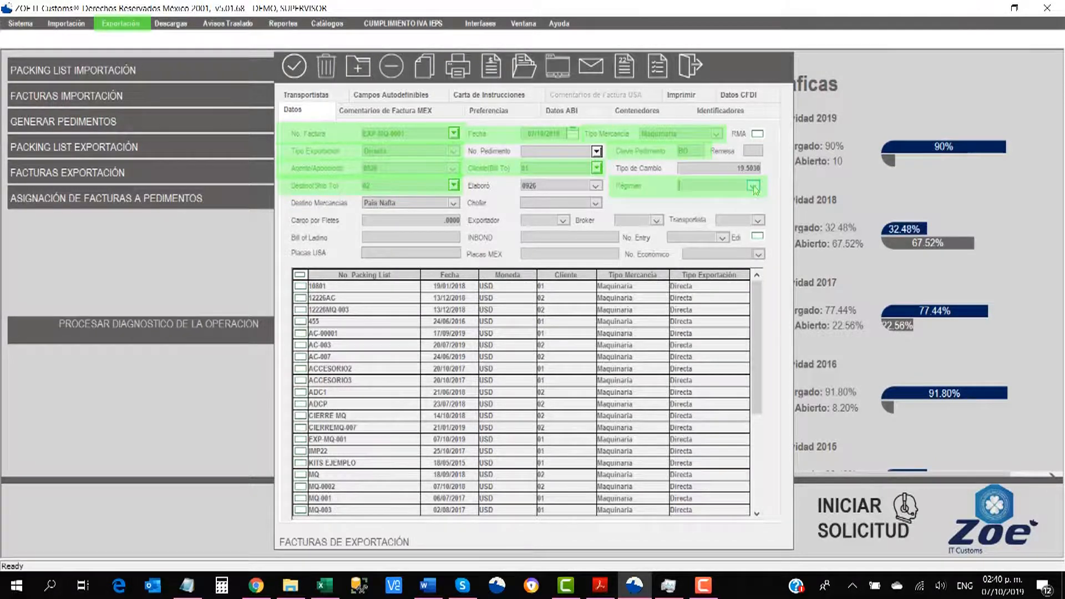
click(731, 207)
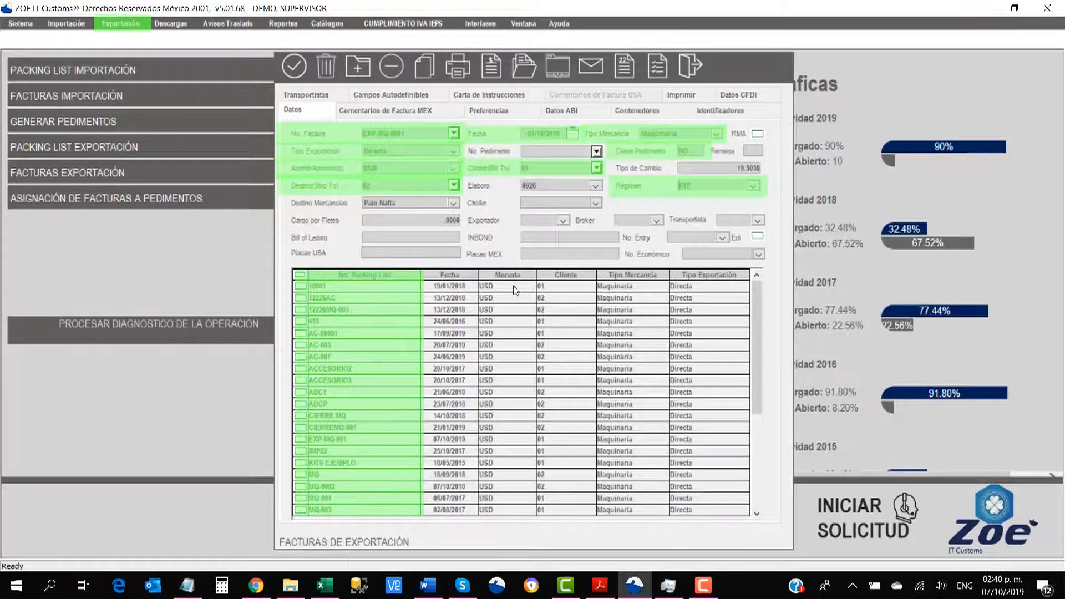
click(300, 439)
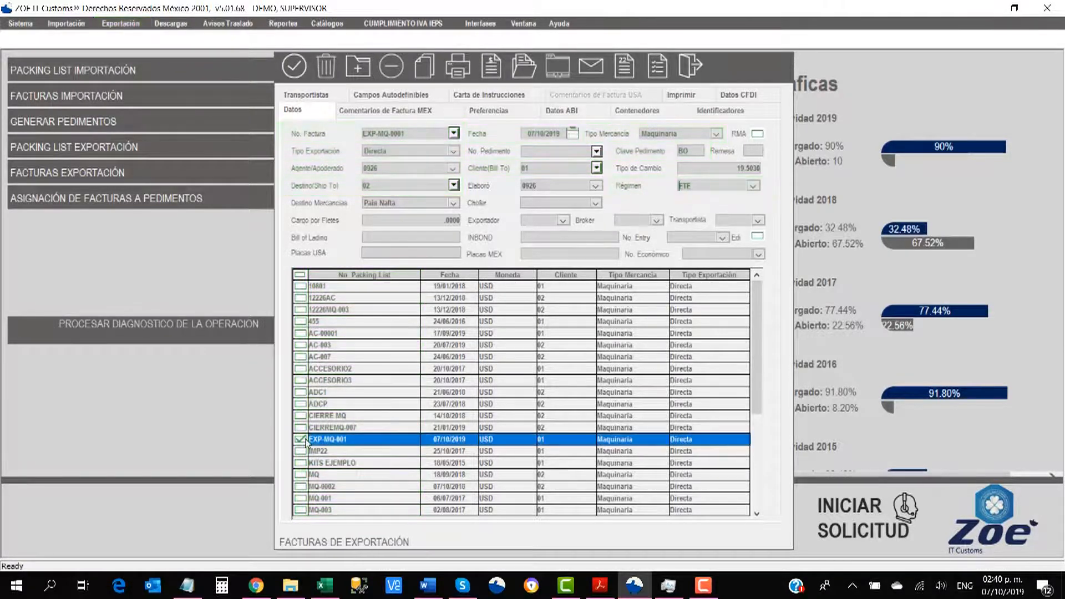
click(294, 67)
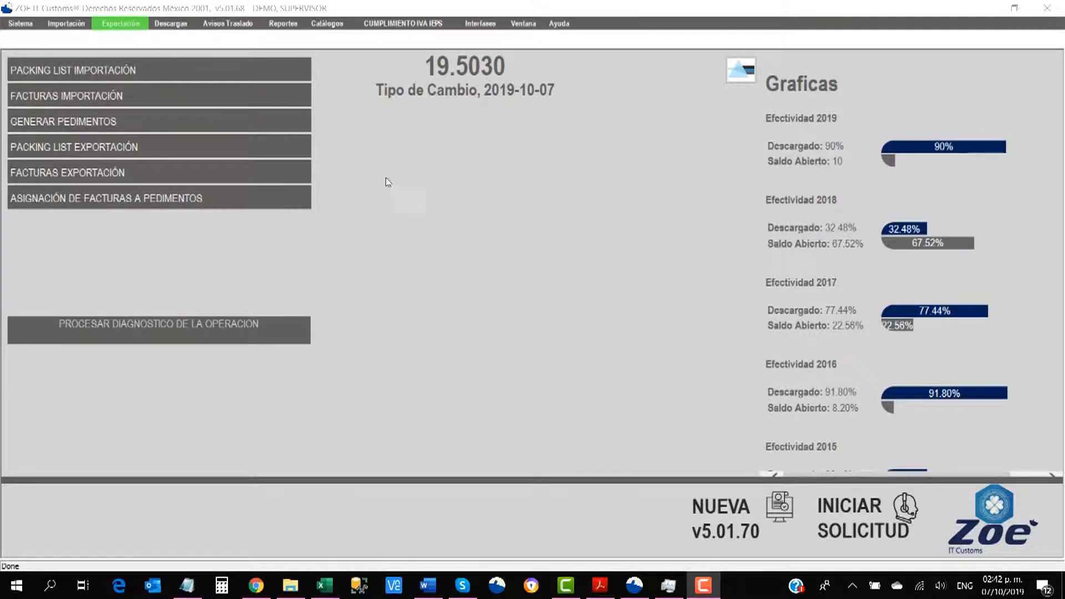
Step: Begin an export pedimento assignment, entering the pedimento number, 10/10/2019 dates and key BO
click(137, 27)
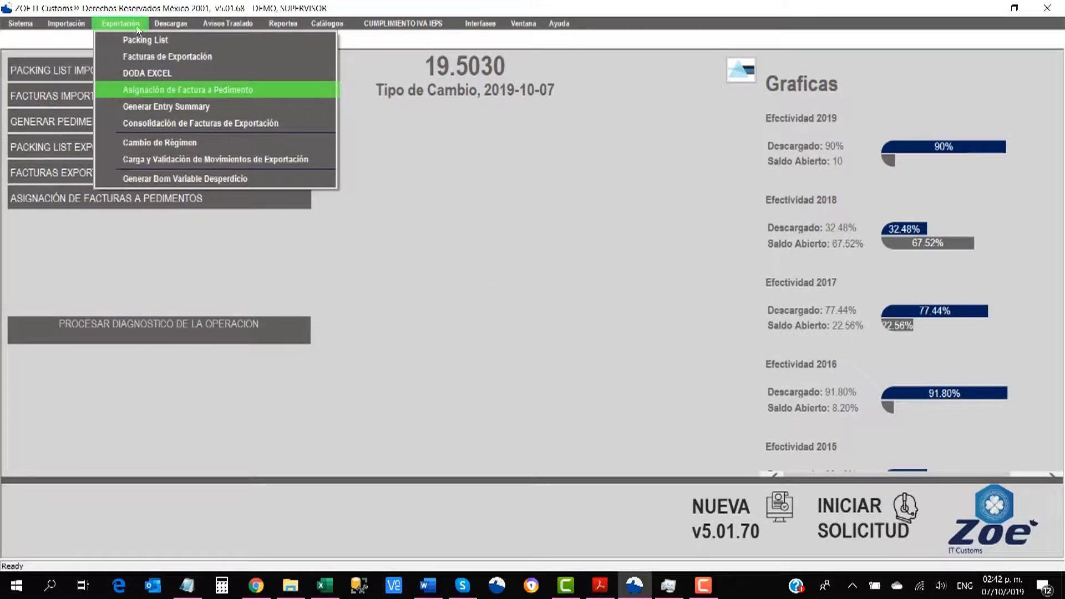
click(168, 89)
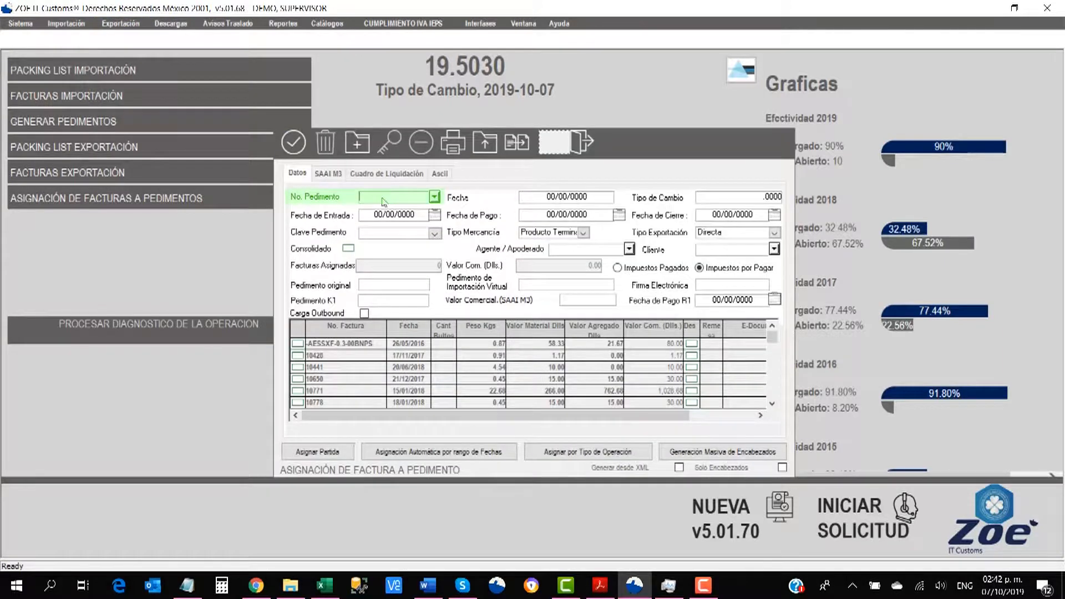
text(1)
text(9)
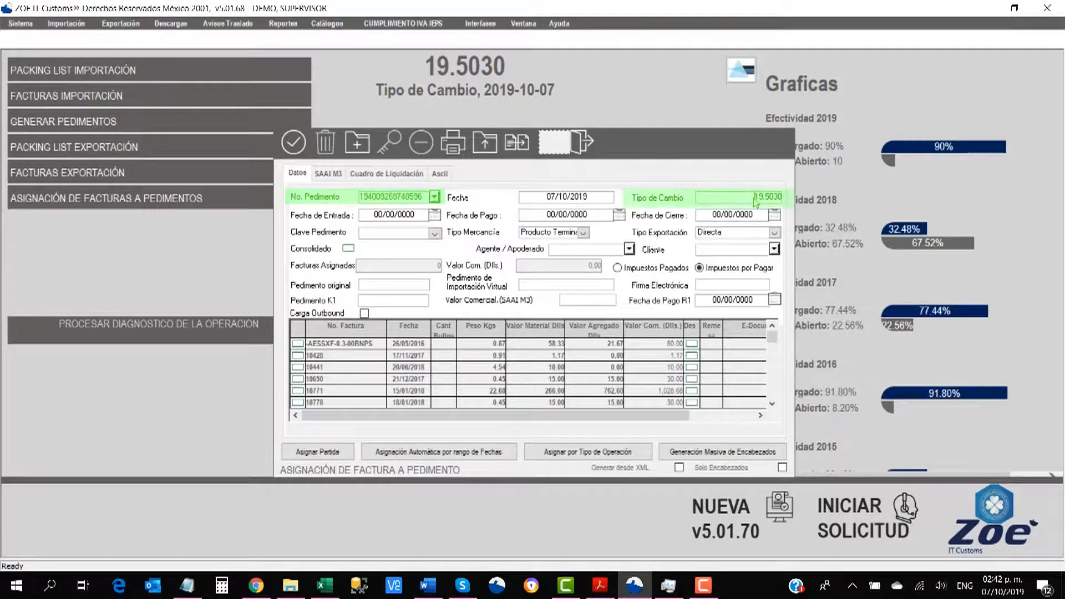
click(374, 220)
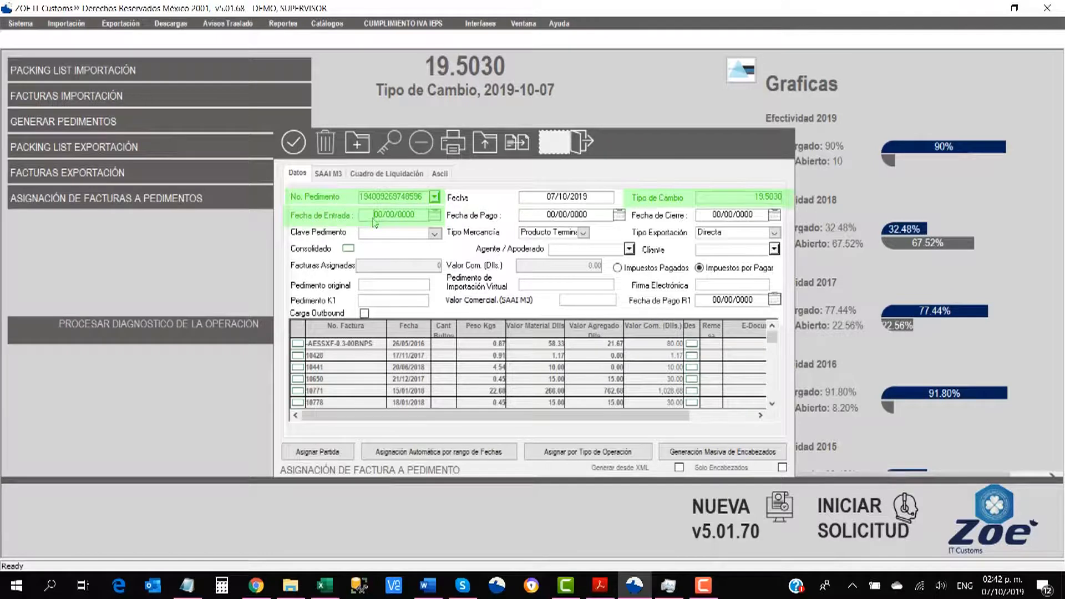
key(Tab)
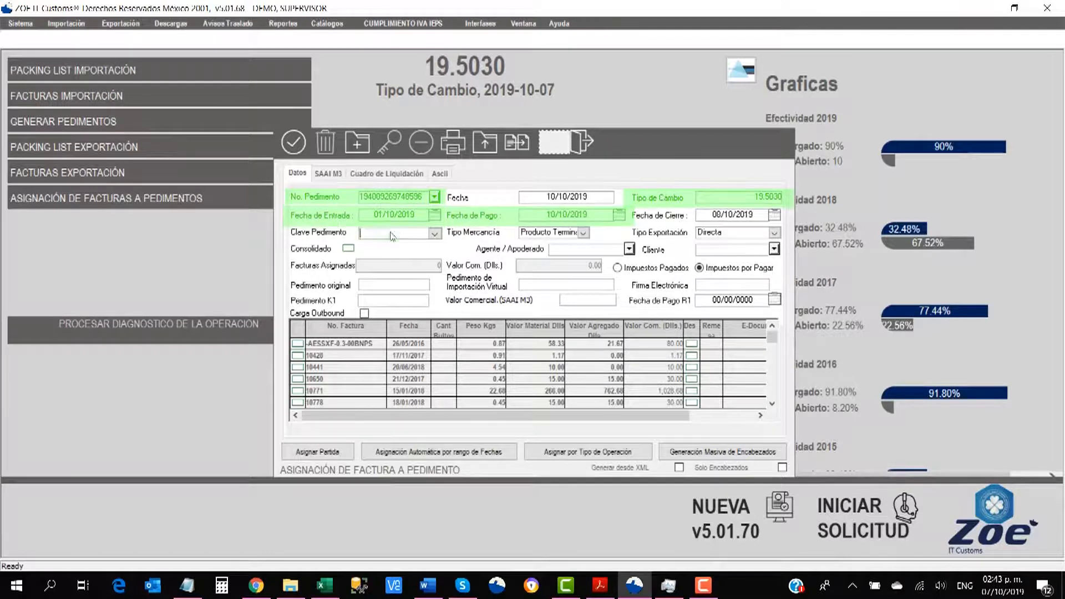
click(434, 237)
click(435, 235)
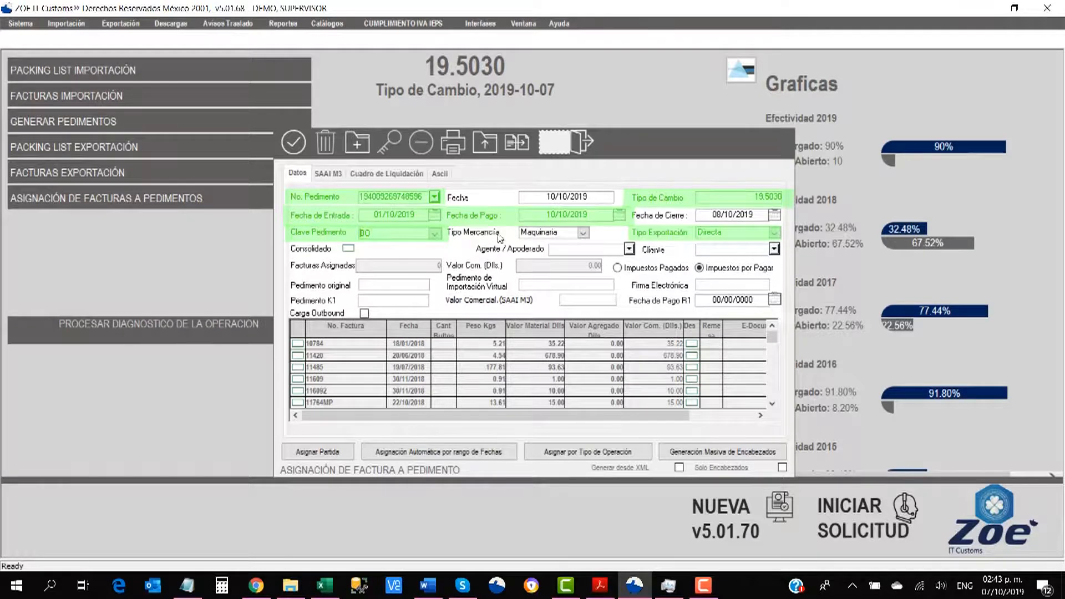
Step: Set agent 0926, tick invoice EXP-MQ-0001, and save the assignment
text(0926)
key(Tab)
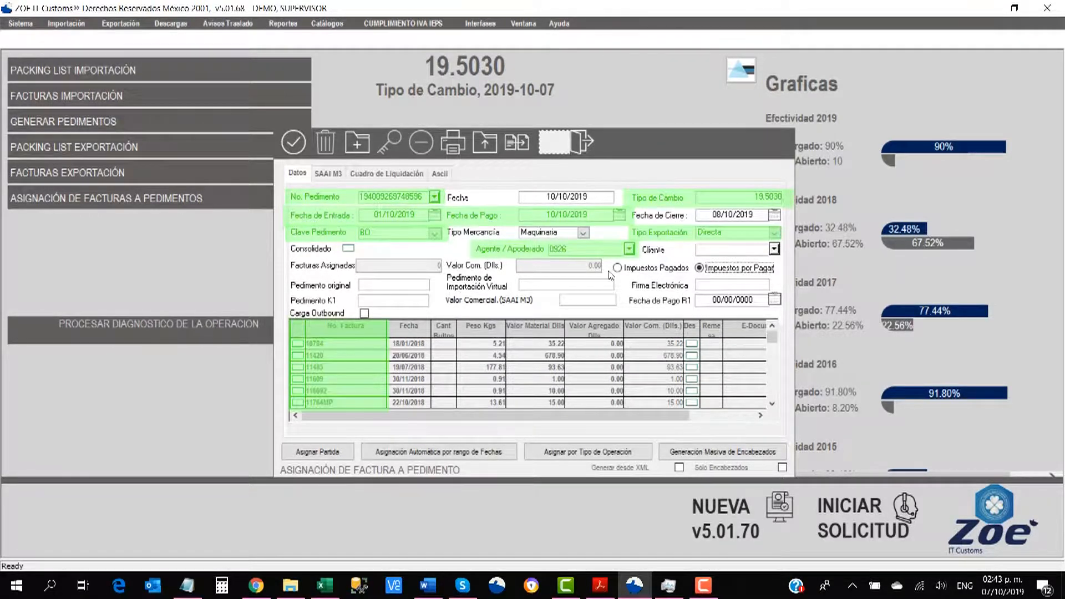
scroll(379, 348, down, 5)
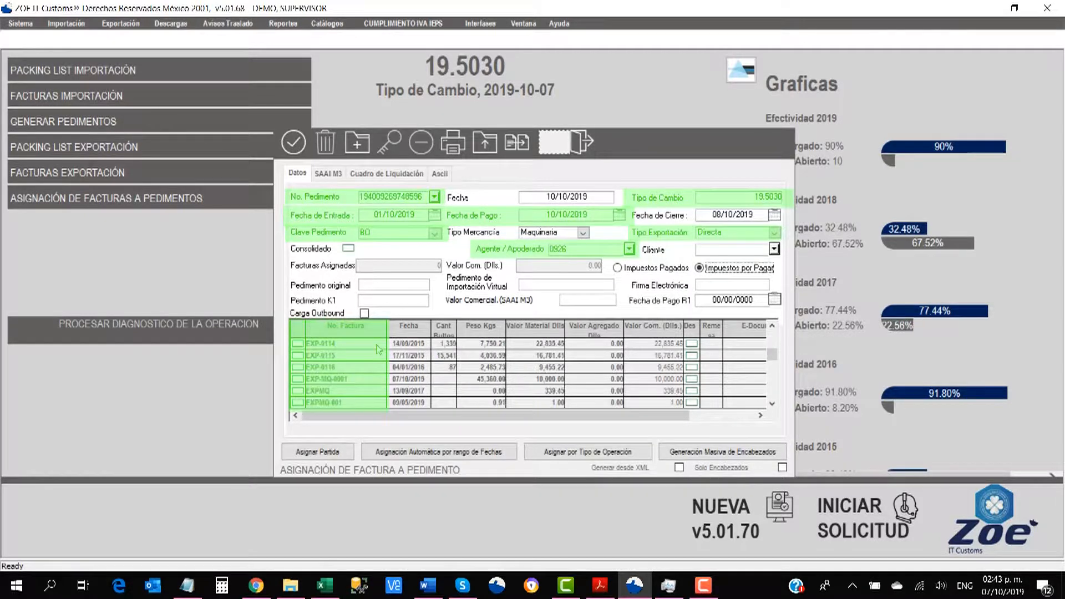
scroll(379, 348, down, 1)
click(298, 343)
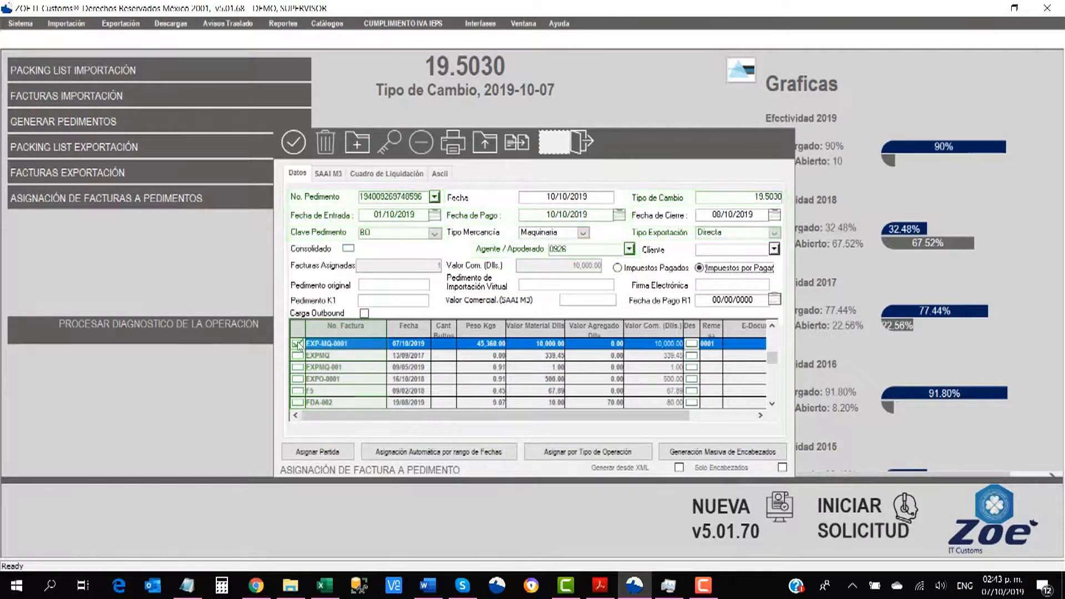
click(294, 145)
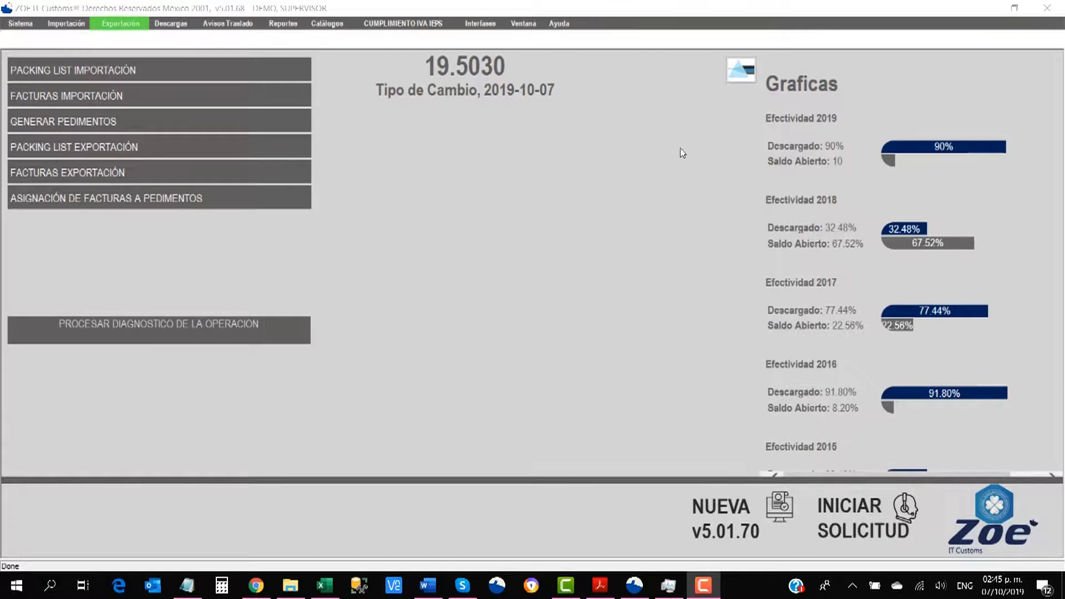
Step: Start validation of packing list EXP-MQ-001 with direct discharge to pedimentos enabled
click(120, 23)
click(141, 41)
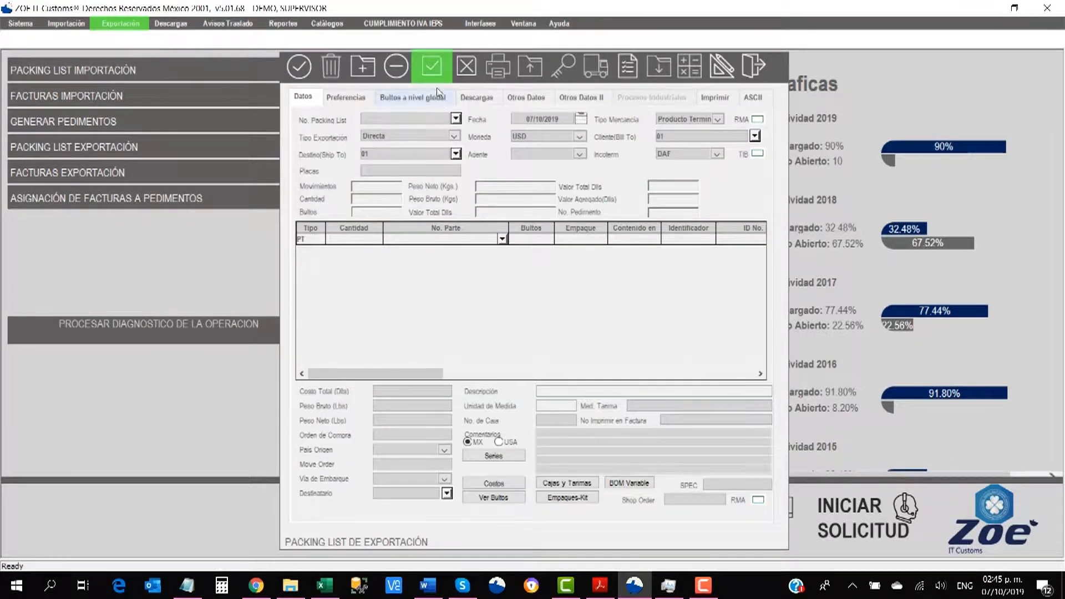
click(435, 69)
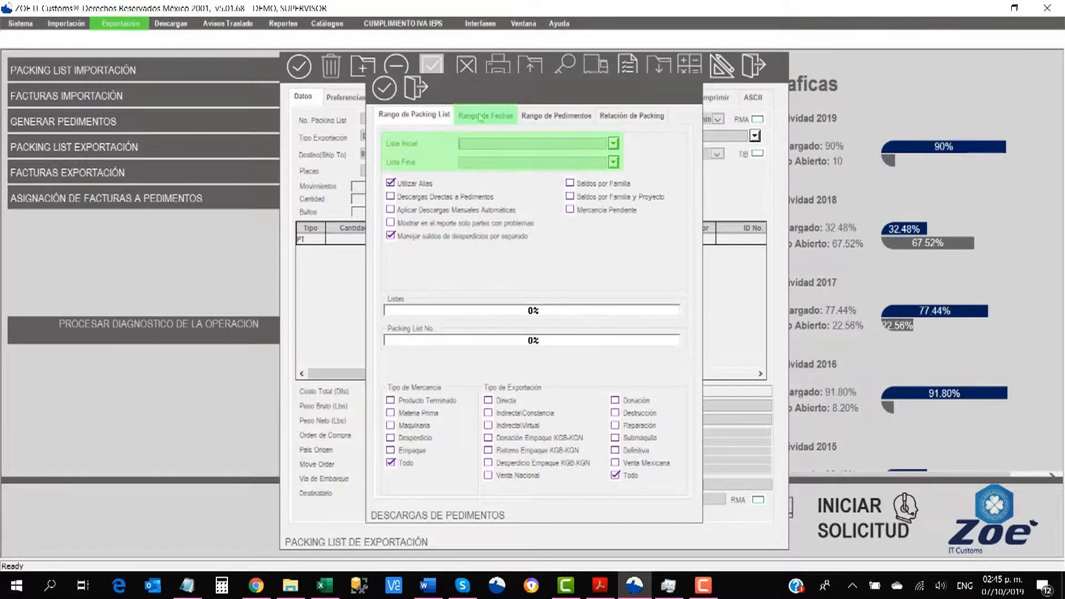
click(481, 163)
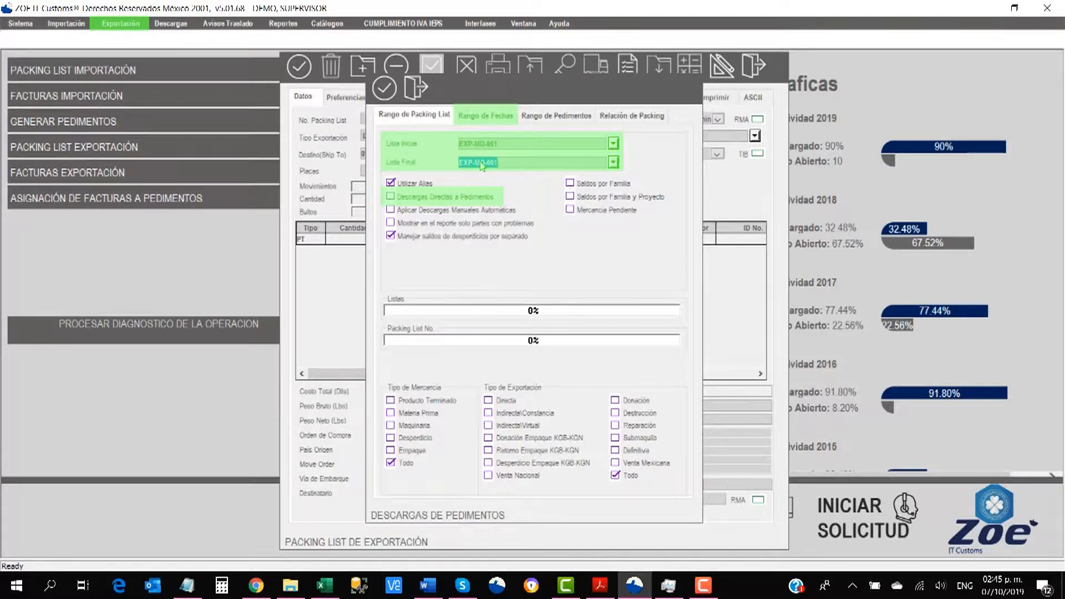
click(392, 196)
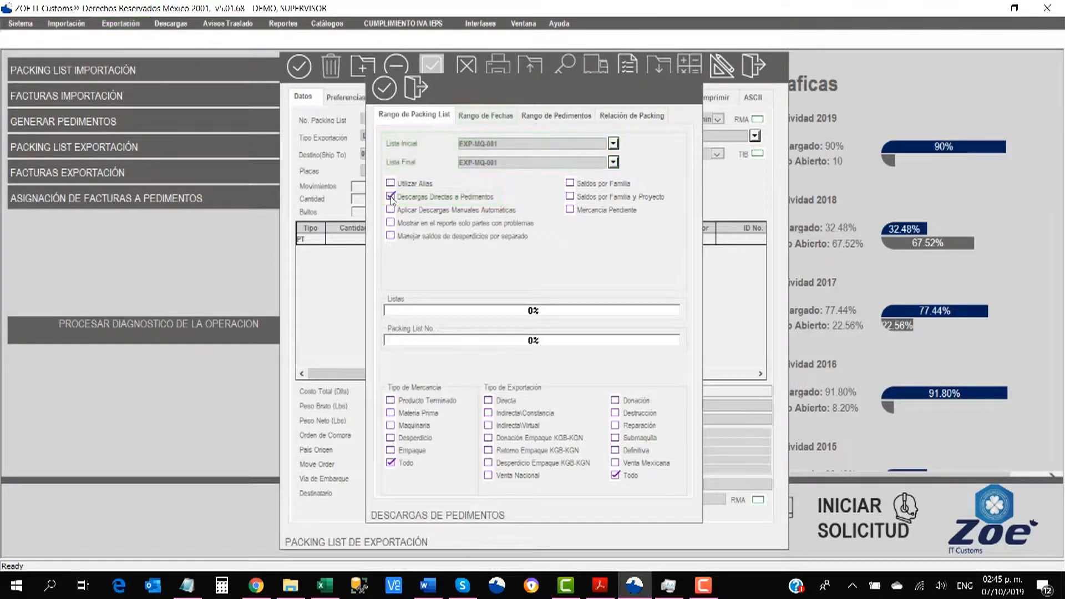
click(382, 91)
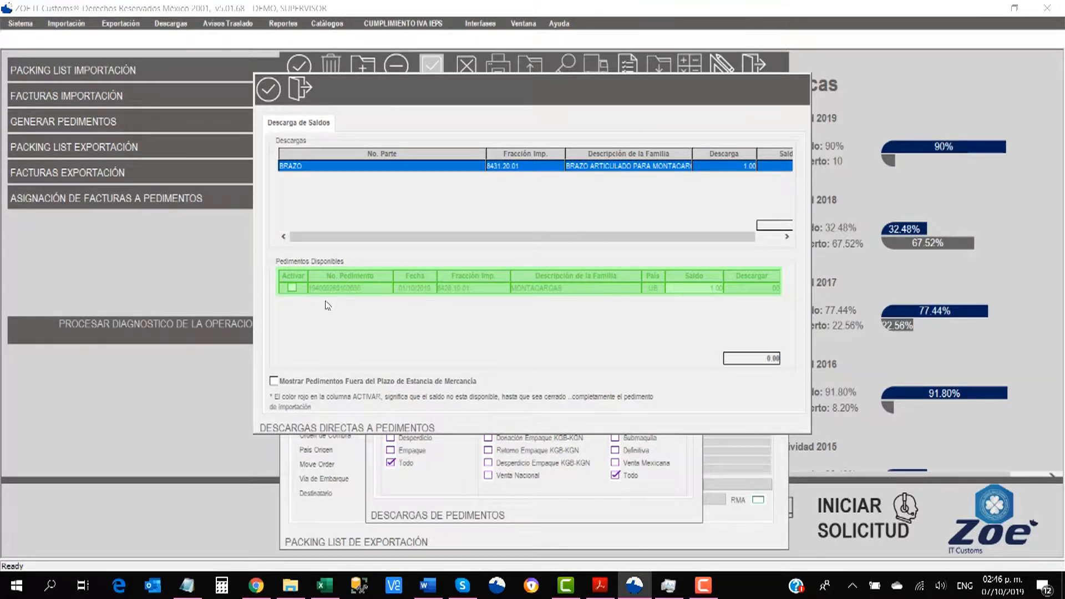
click(292, 288)
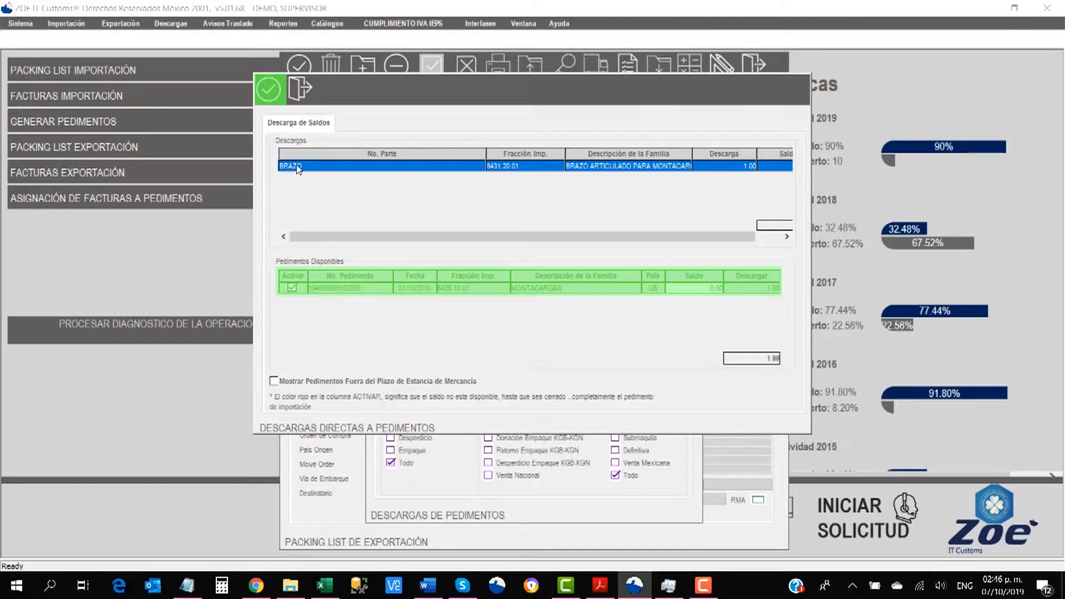
click(269, 92)
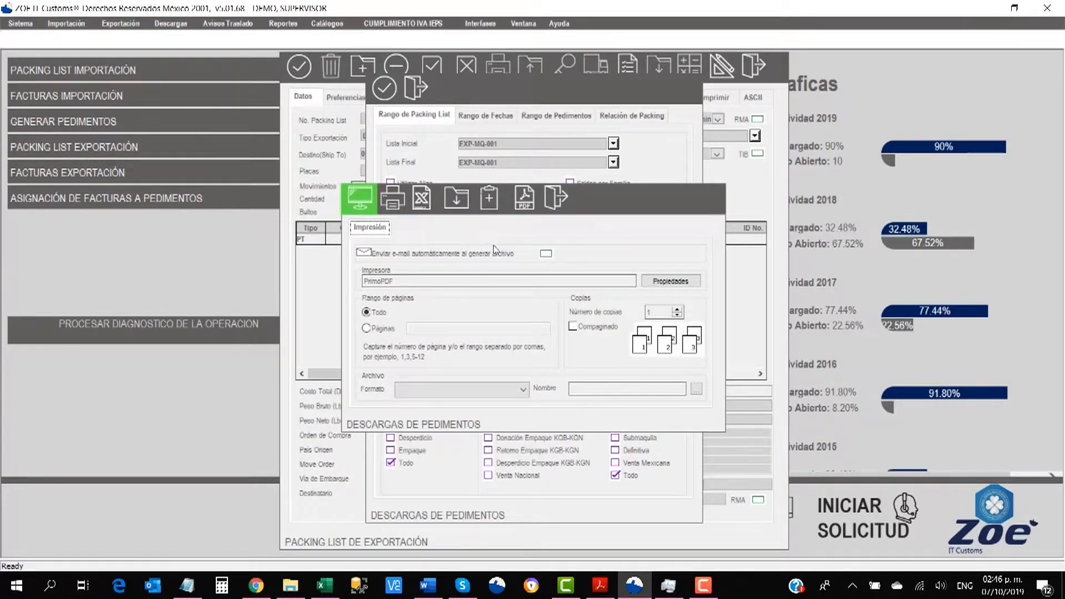
Step: Preview the Descargas de Pedimentos report for EXP-MQ-001 on screen
click(362, 199)
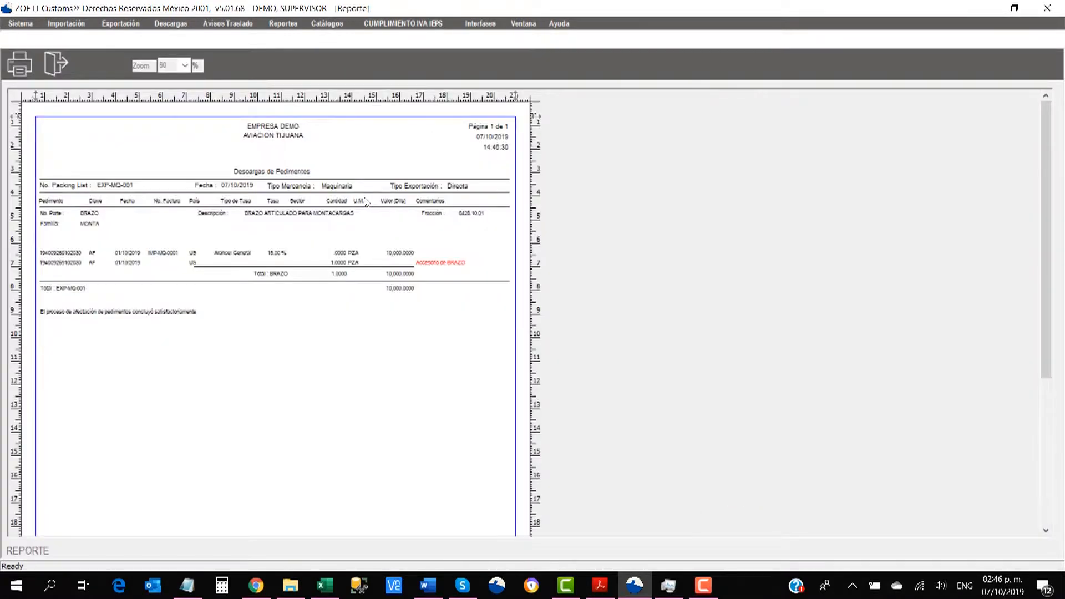